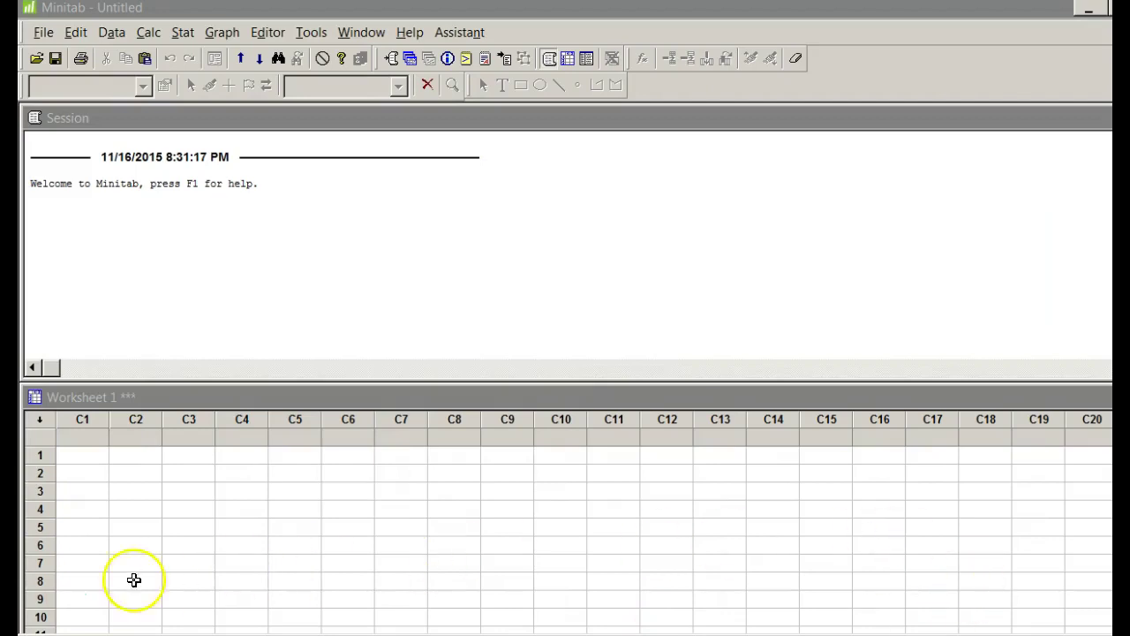
Step: Name column C1 'Success'
click(56, 593)
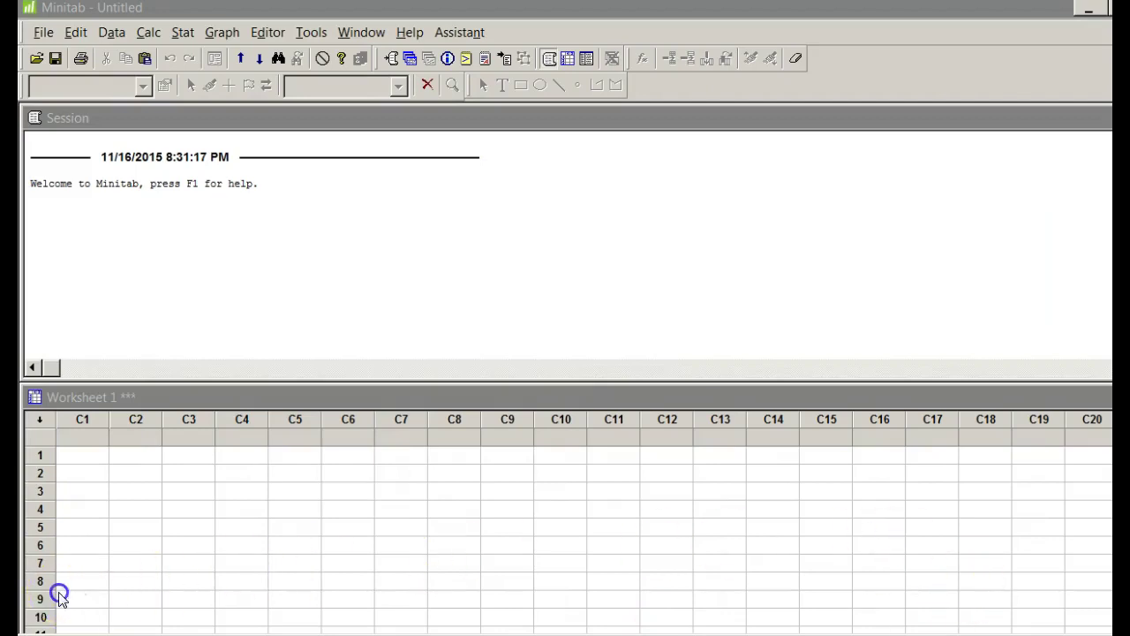
click(92, 441)
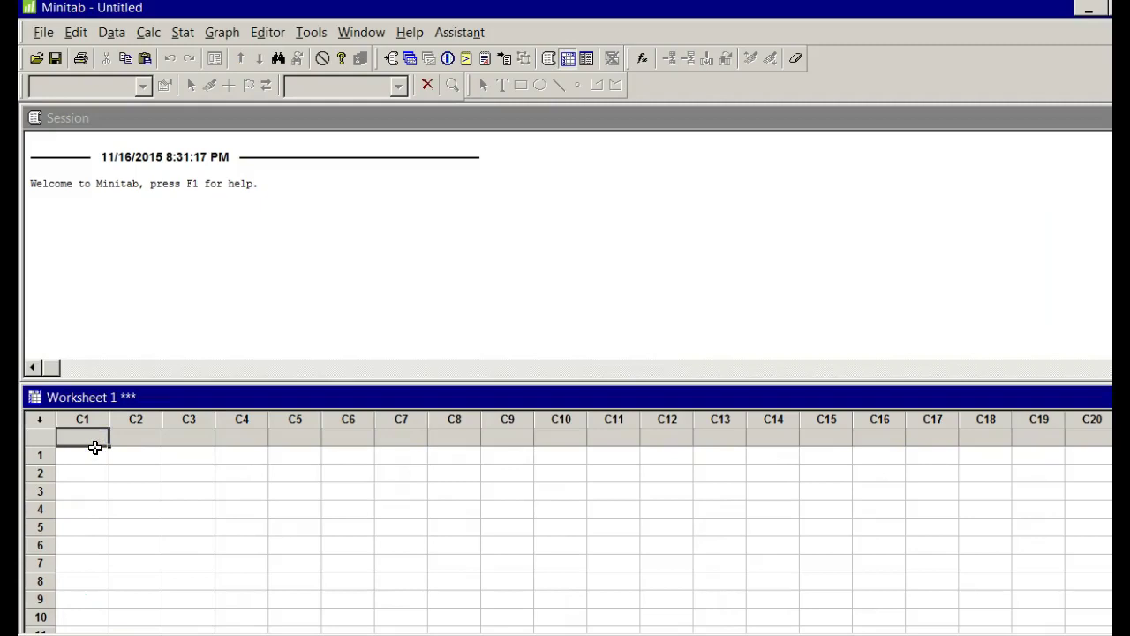
text(Success)
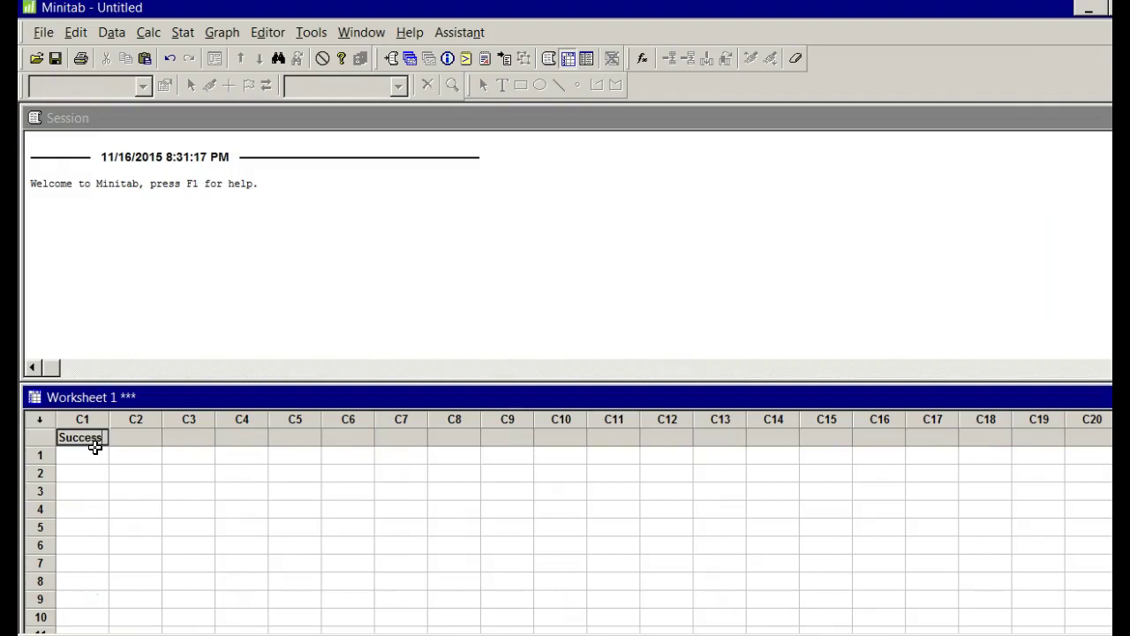
key(Return)
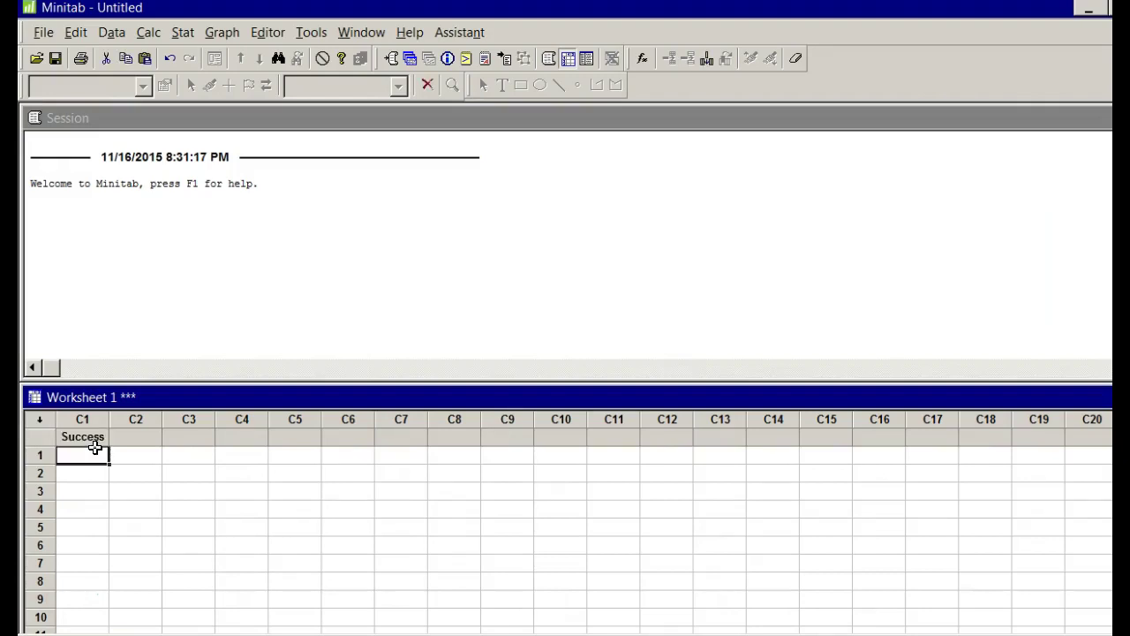
Step: Enter the counts 0 through 9 down the Success column, plus a row 11 value
text(0)
key(Return)
text(1)
key(Return)
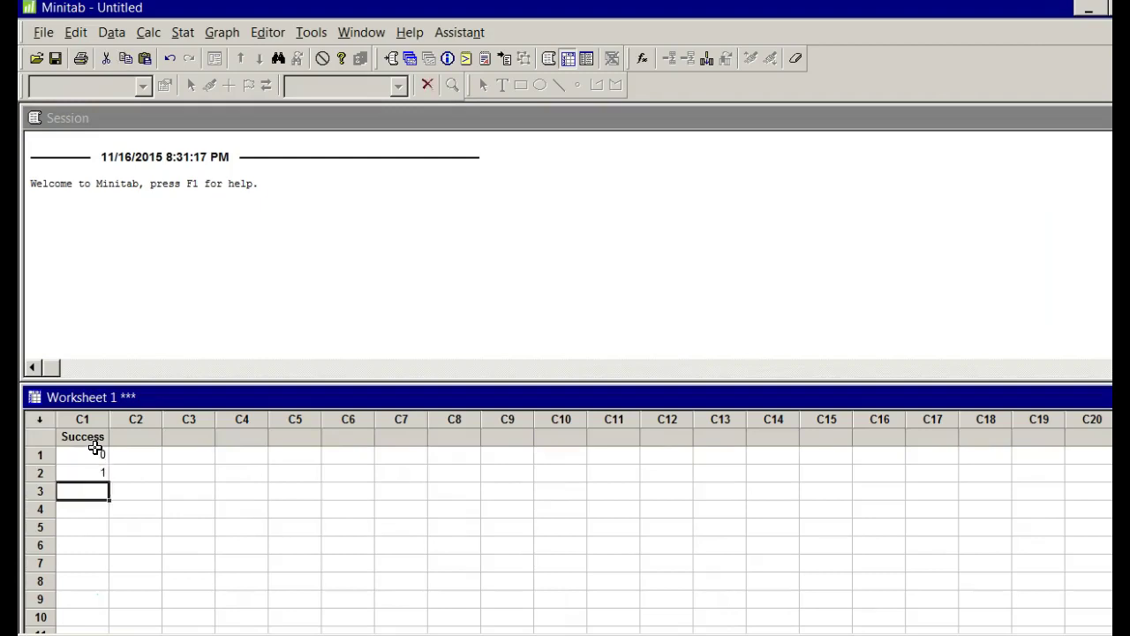
text(2)
key(Return)
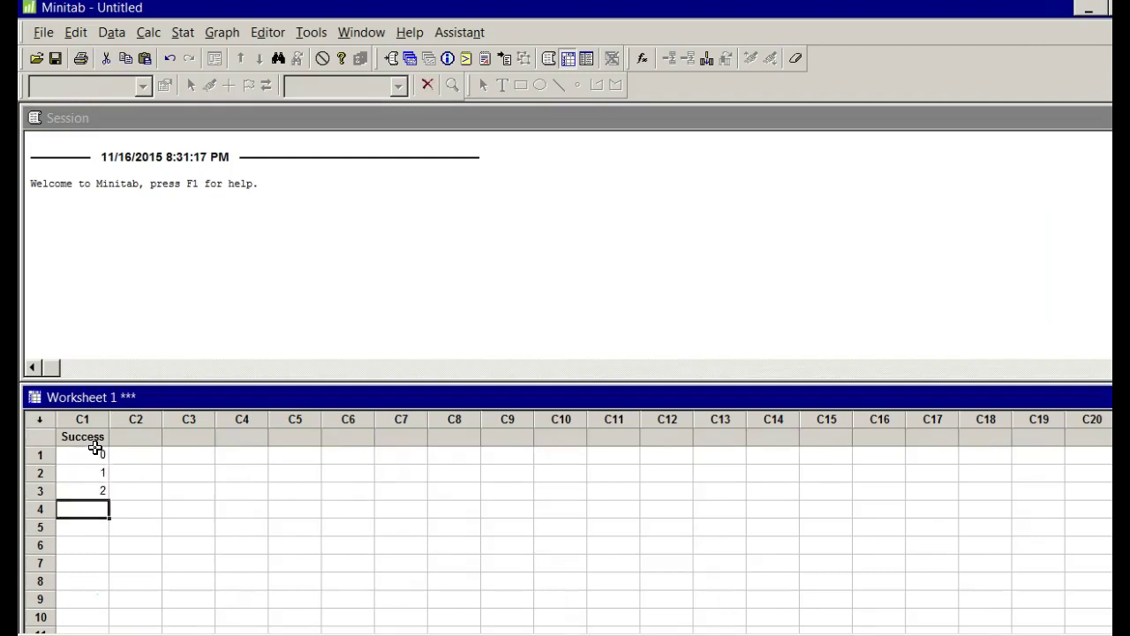
text(3)
key(Return)
text(4)
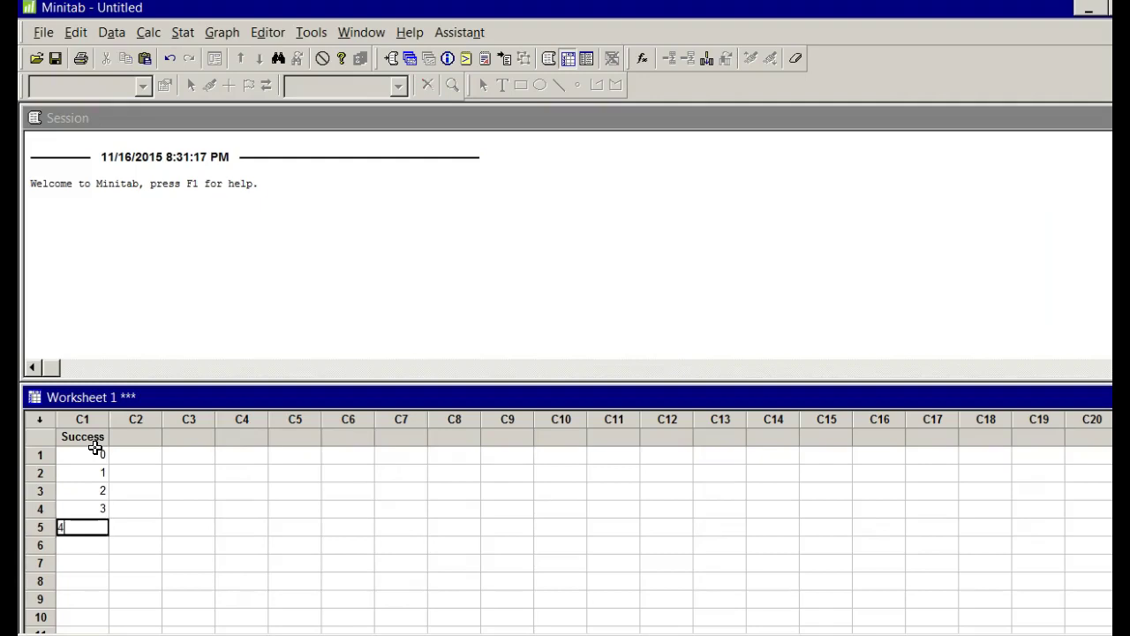
key(Return)
text(5)
key(Return)
text(6)
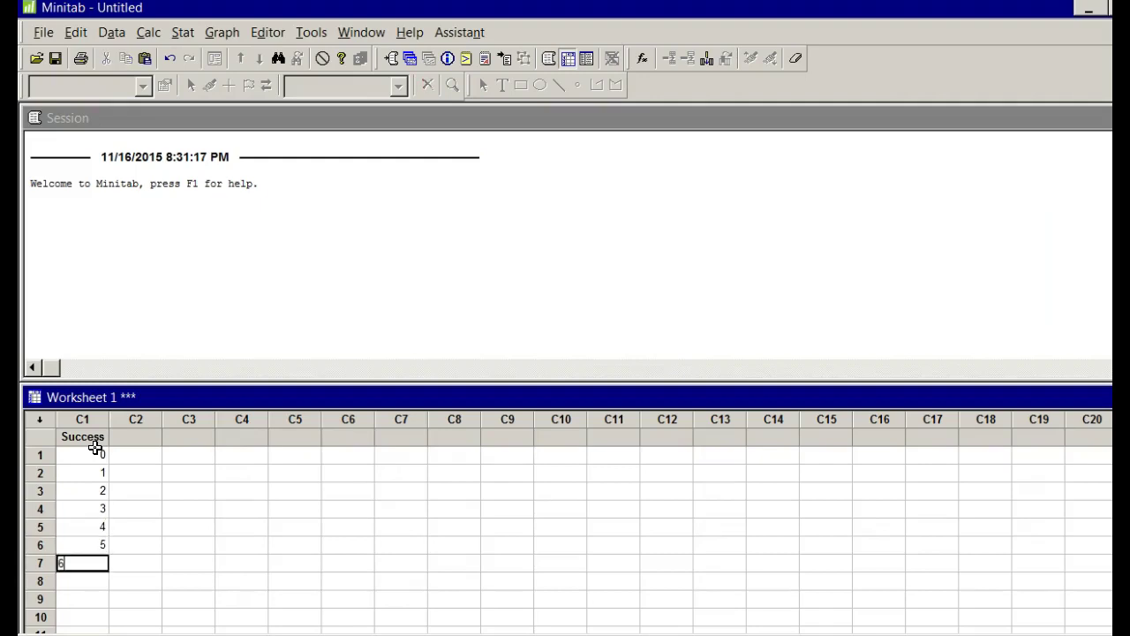
key(Return)
text(7)
key(Return)
text(8)
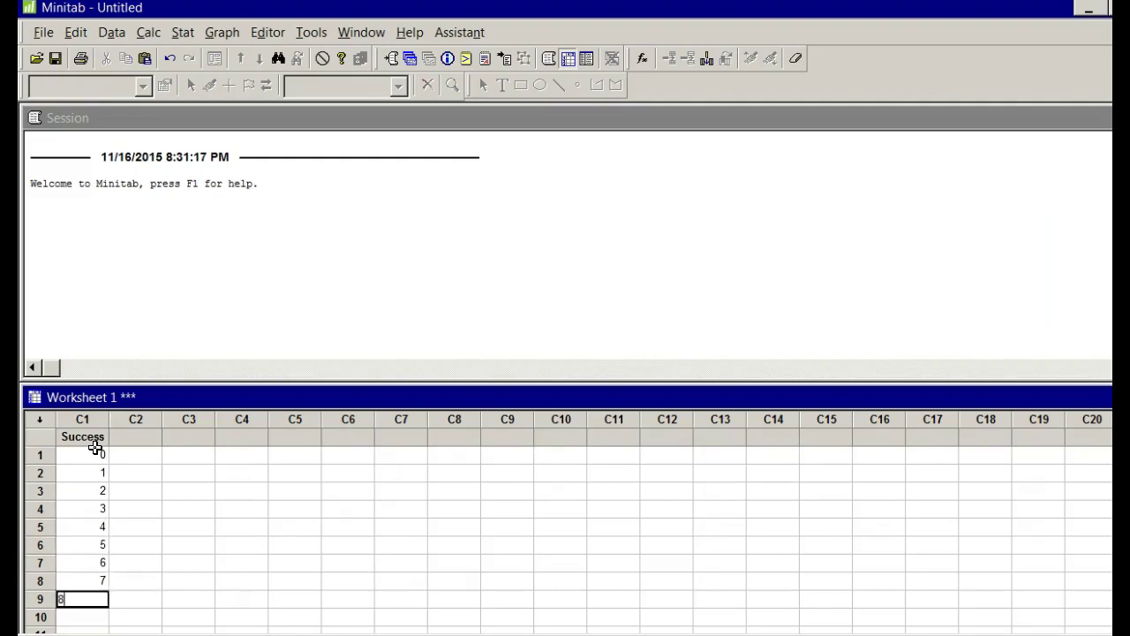
key(Return)
text(9)
key(Return)
text(70)
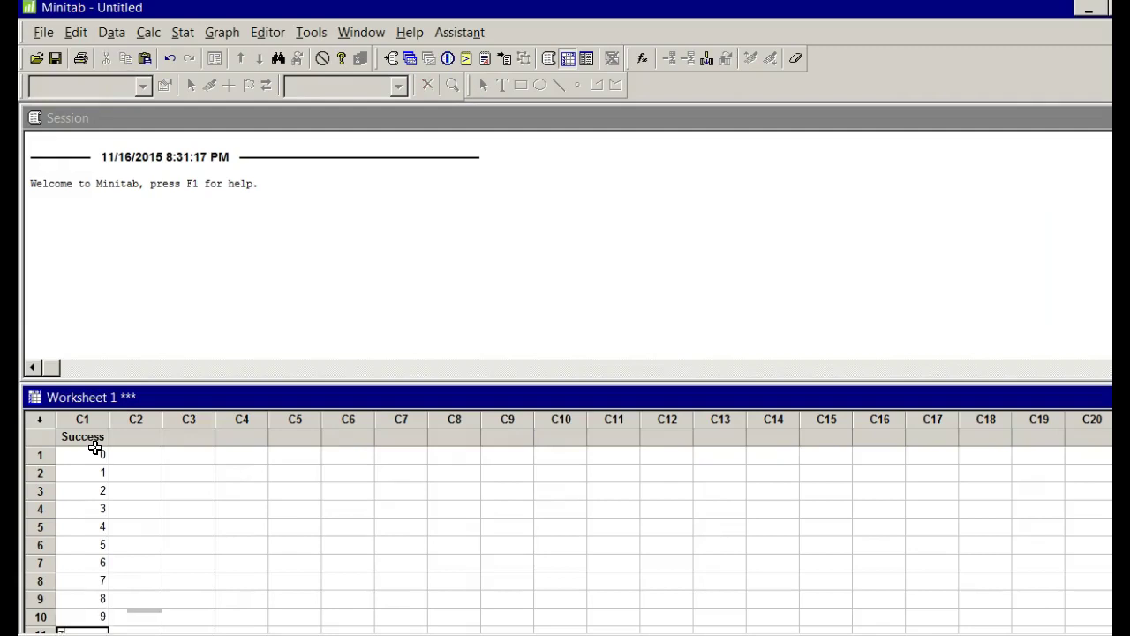
key(Return)
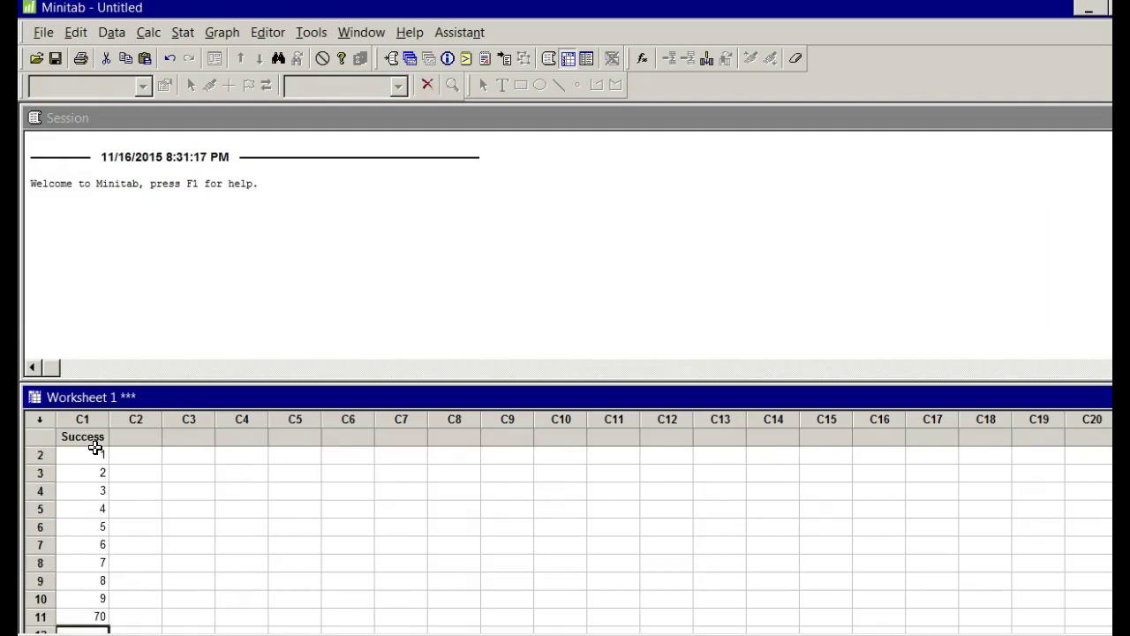
Step: Correct row 11 of the Success column to 10
click(112, 461)
click(99, 615)
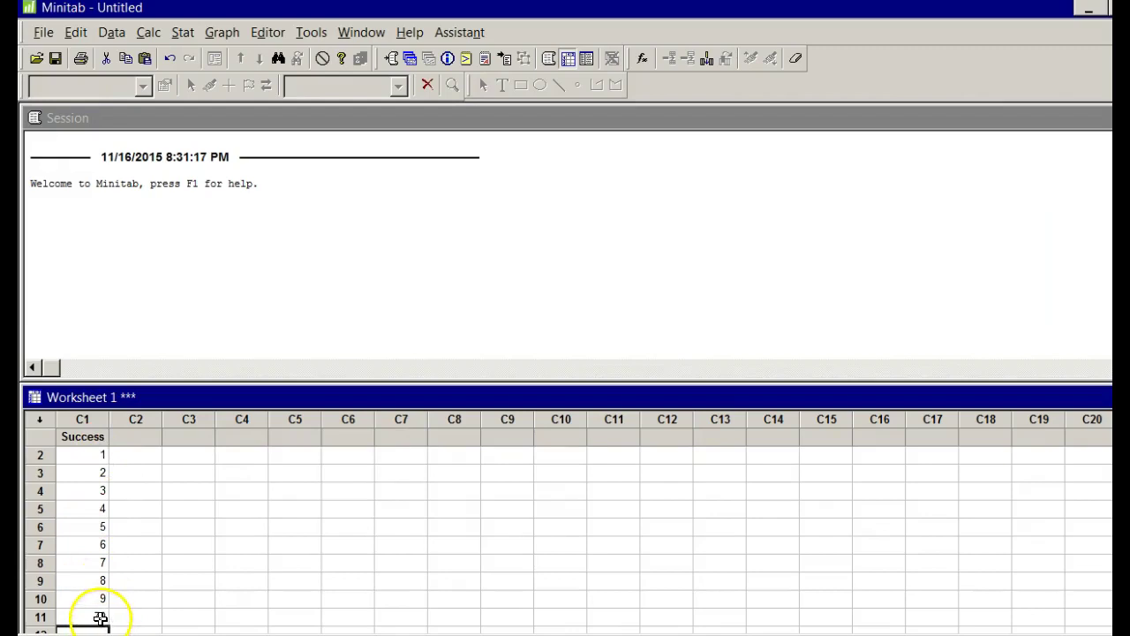
text(10)
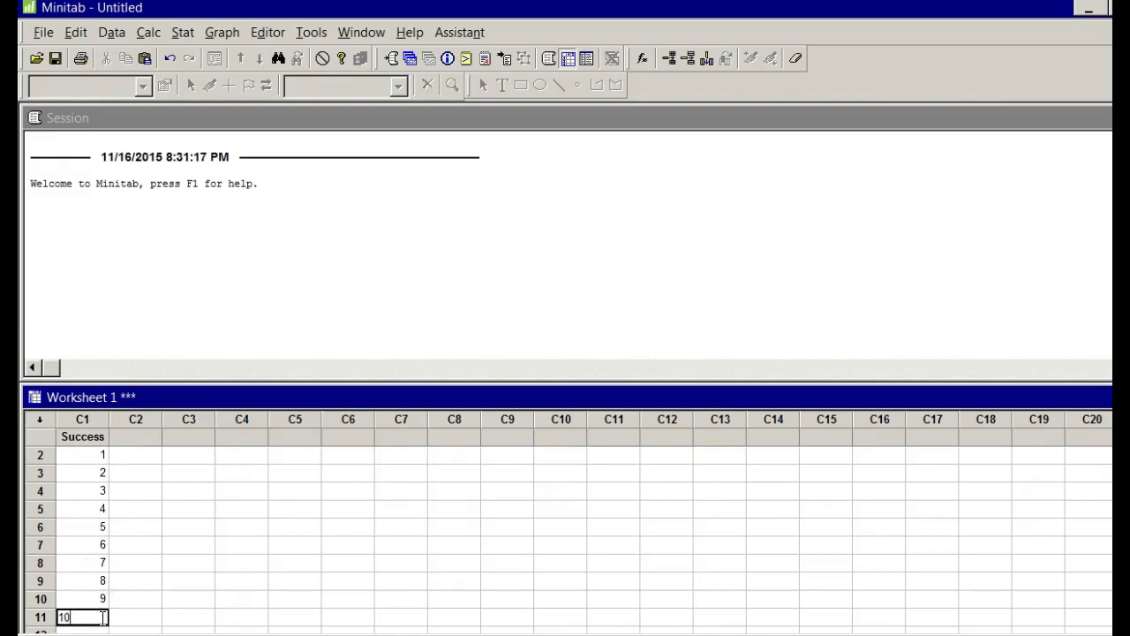
click(102, 617)
click(126, 557)
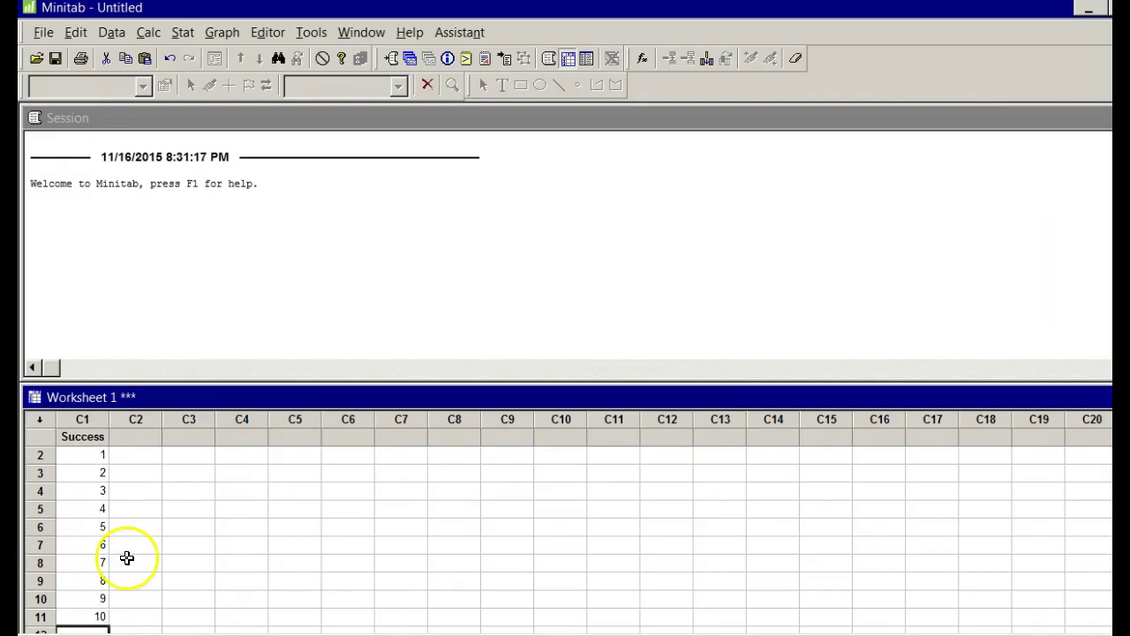
scroll(126, 557, up, 1)
click(127, 557)
click(92, 463)
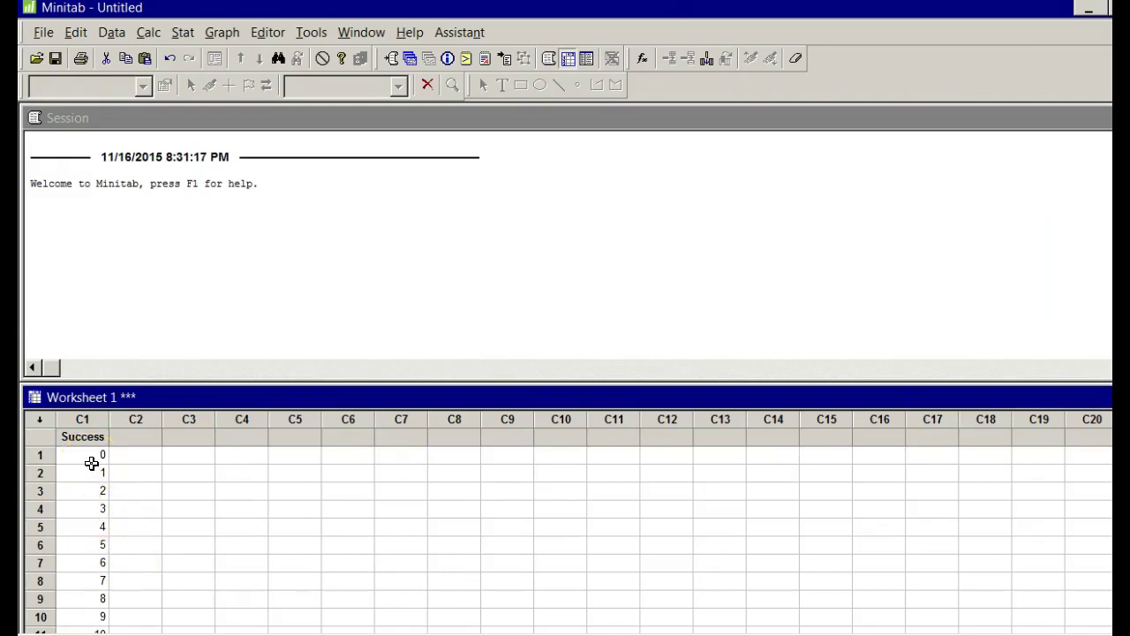
click(86, 431)
mouse_move(86, 440)
mouse_down()
mouse_move(73, 441)
mouse_move(101, 469)
mouse_move(144, 434)
mouse_up()
Step: Enter the headers One Fifth, Two Fifths and Four Fifths for C2, C3 and C4
click(140, 442)
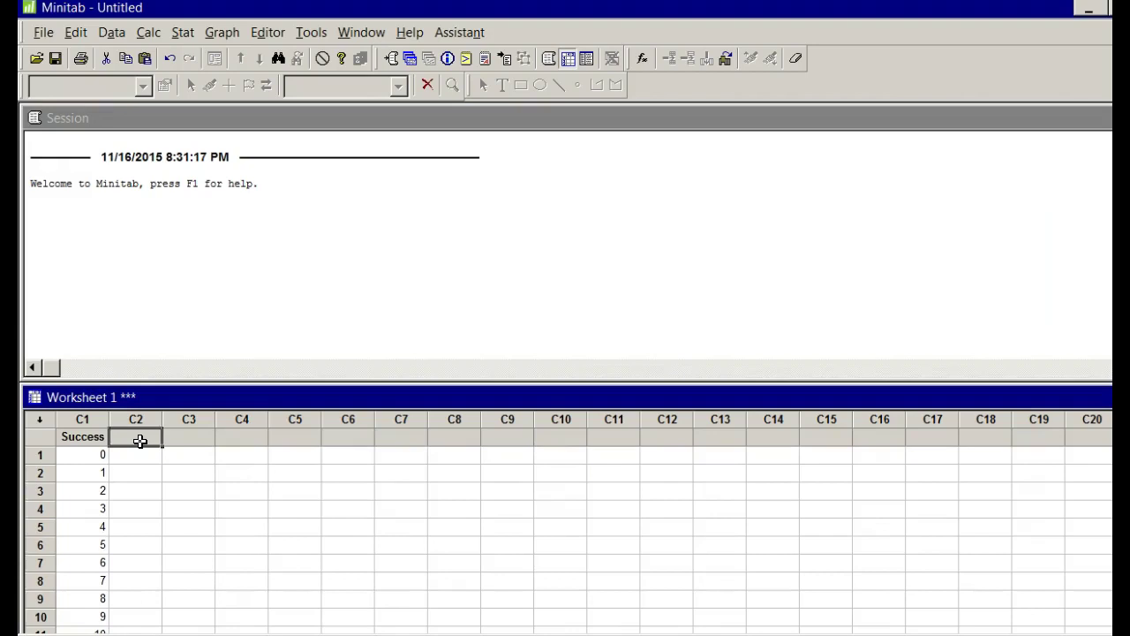
text(One F)
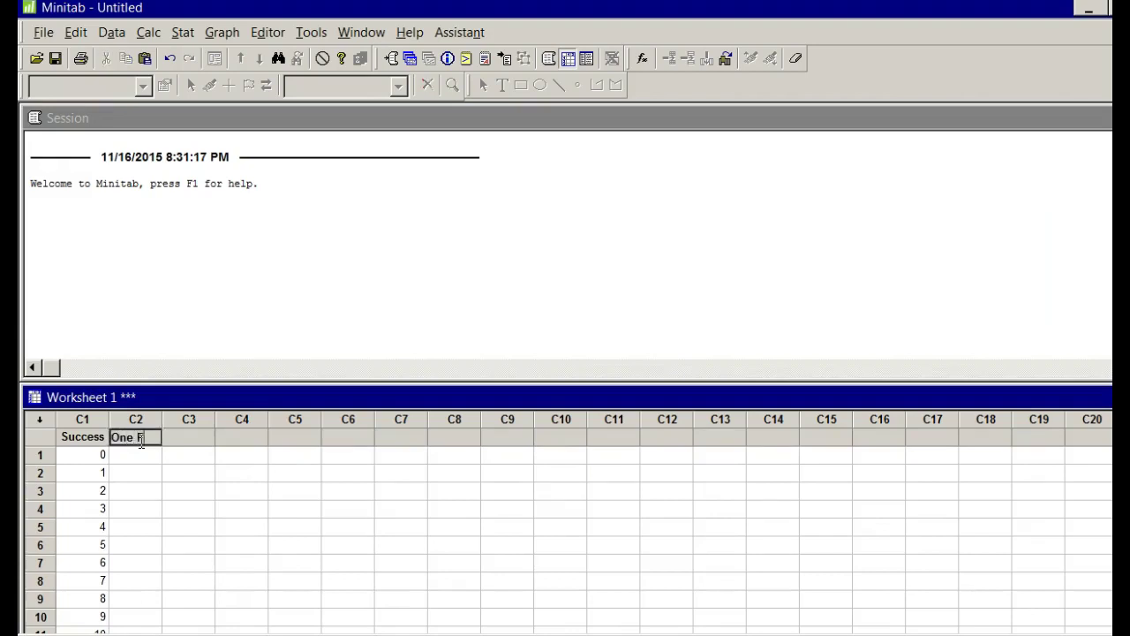
text(ifth)
key(Tab)
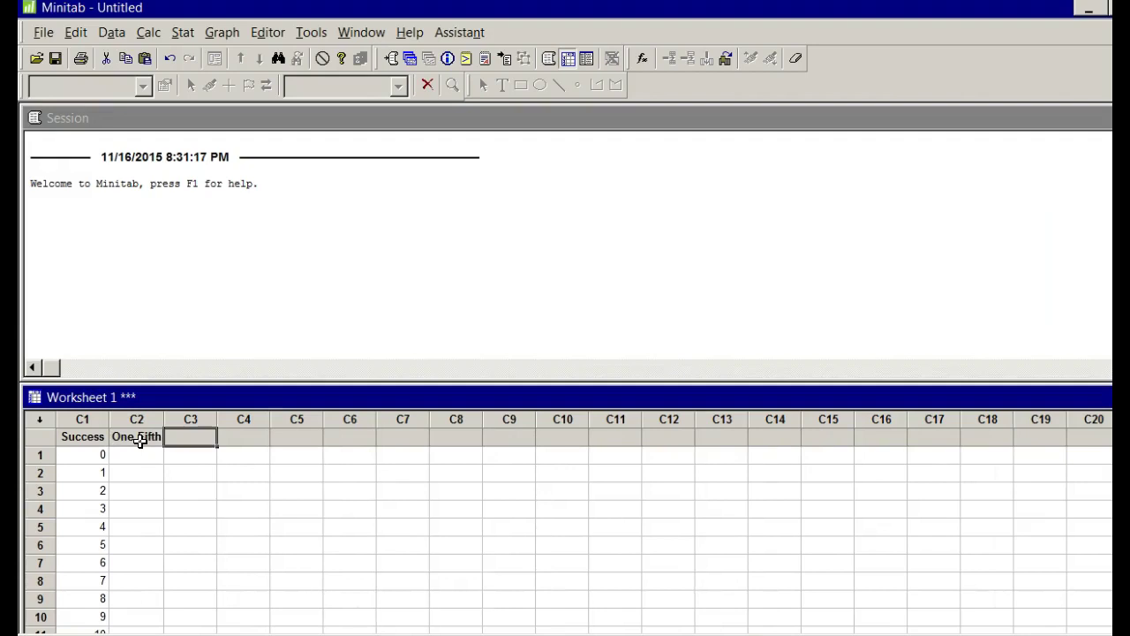
text(Two Fi)
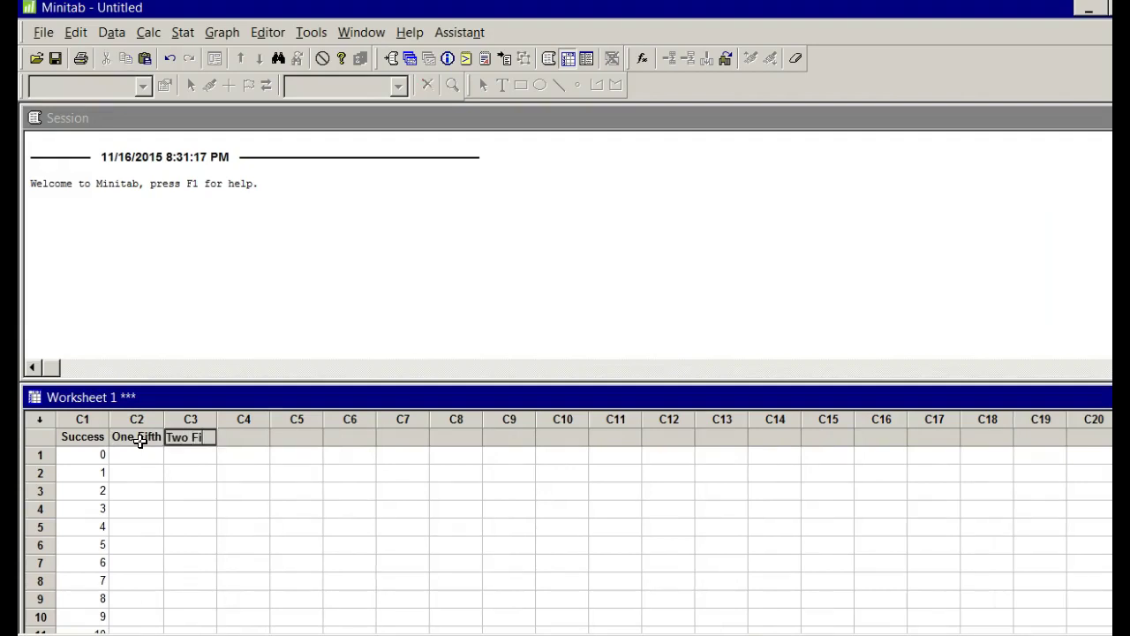
text(fths)
key(Tab)
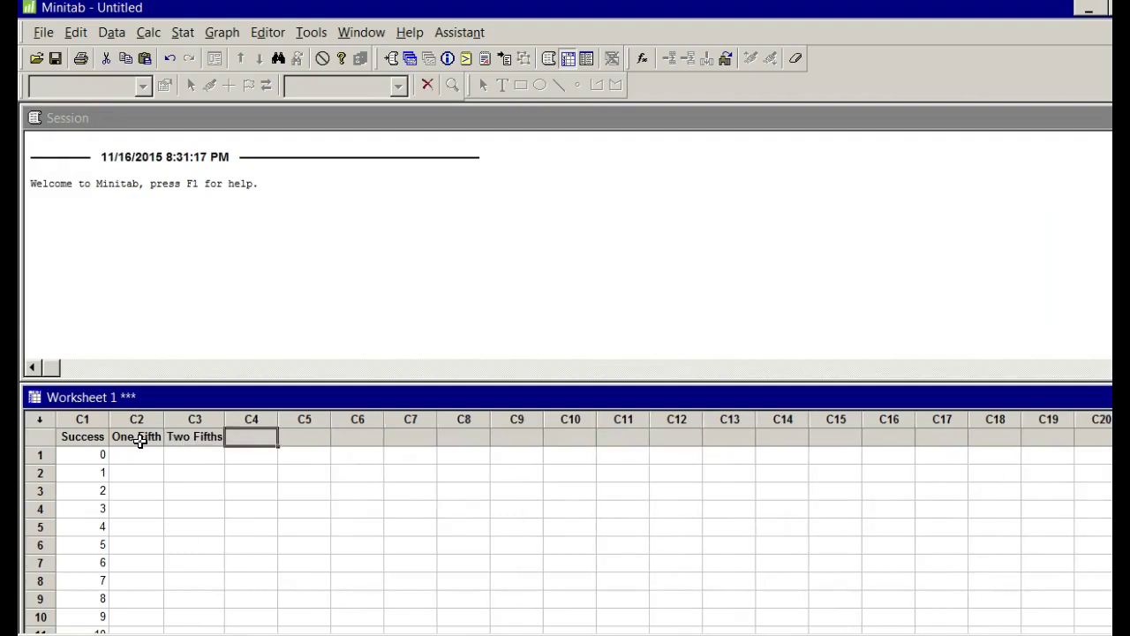
text(Four)
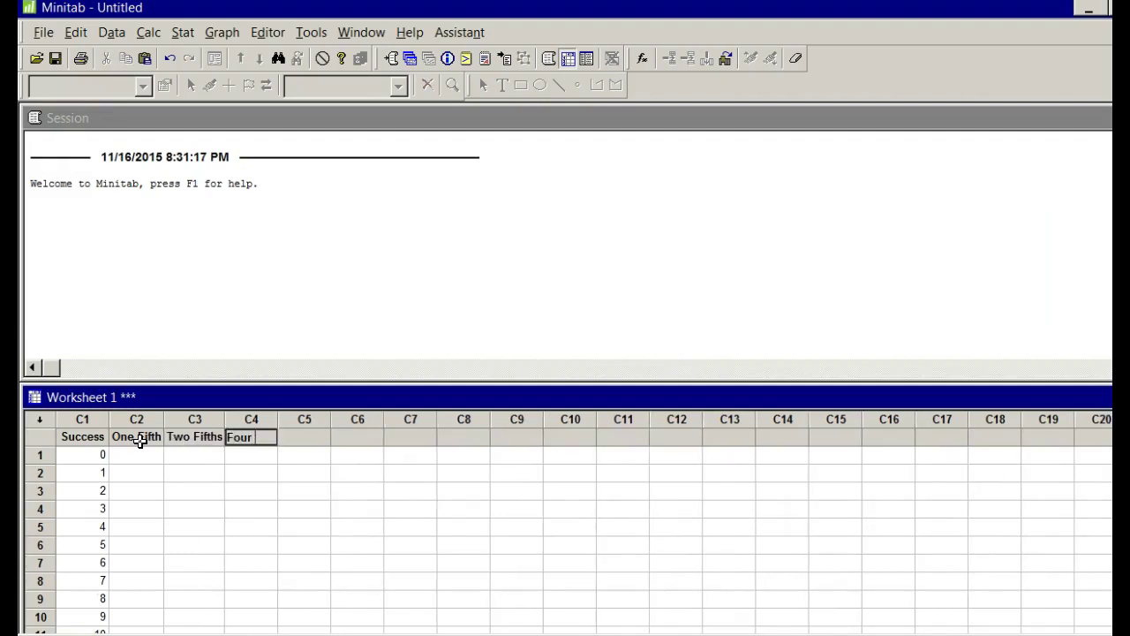
text( Fifths)
key(Return)
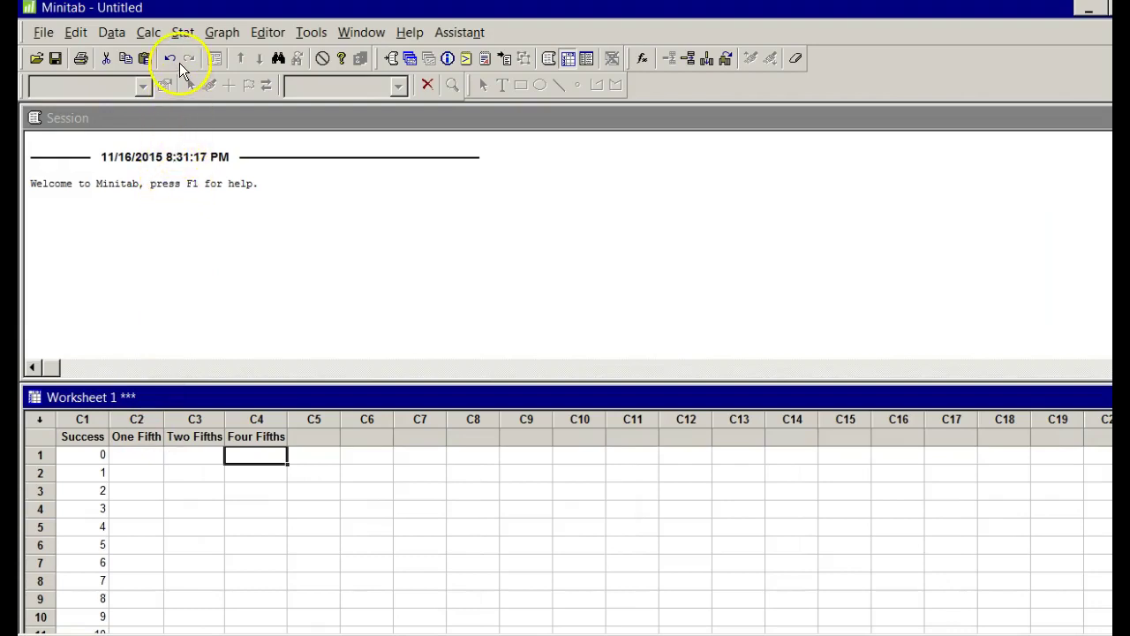
Step: Set up a Binomial probability calculation with 10 trials and event probability 0.20
click(150, 32)
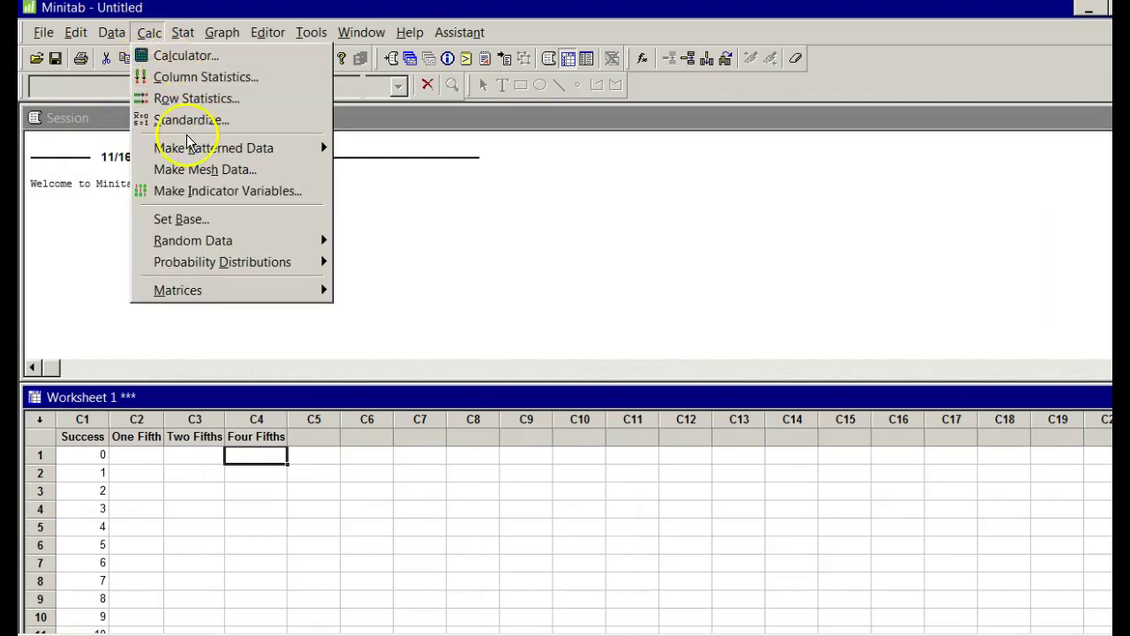
click(235, 262)
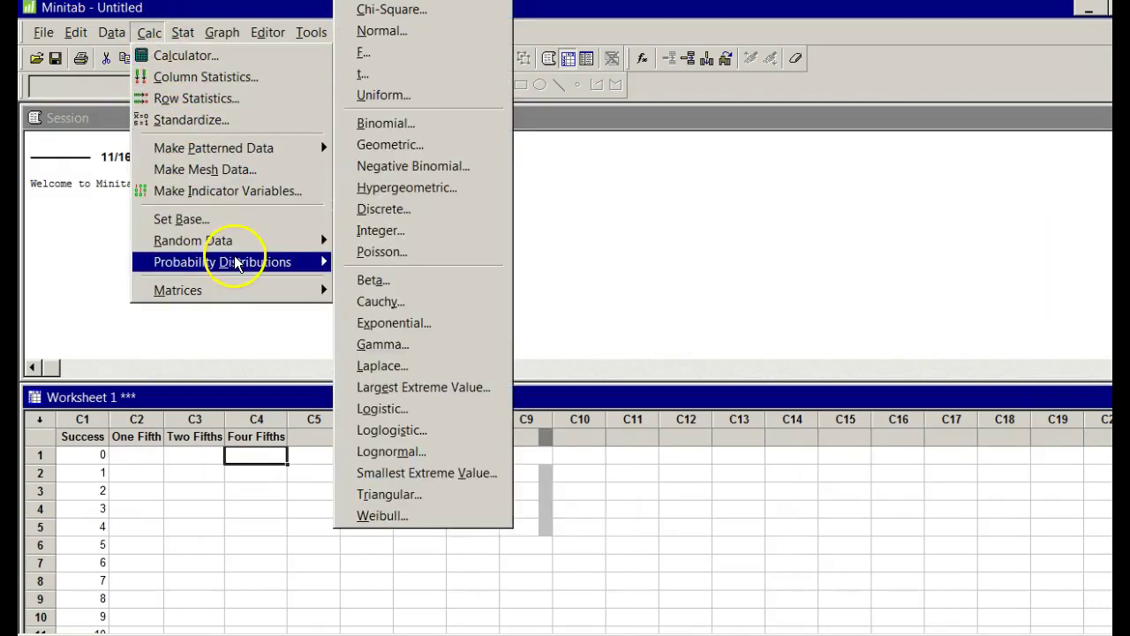
click(403, 127)
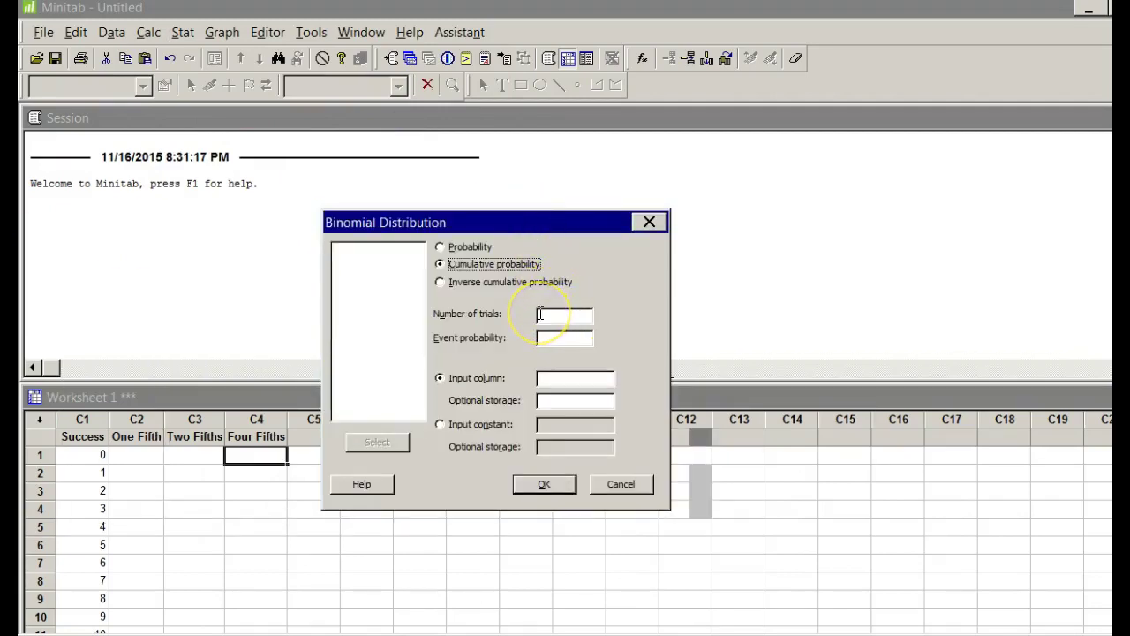
click(442, 250)
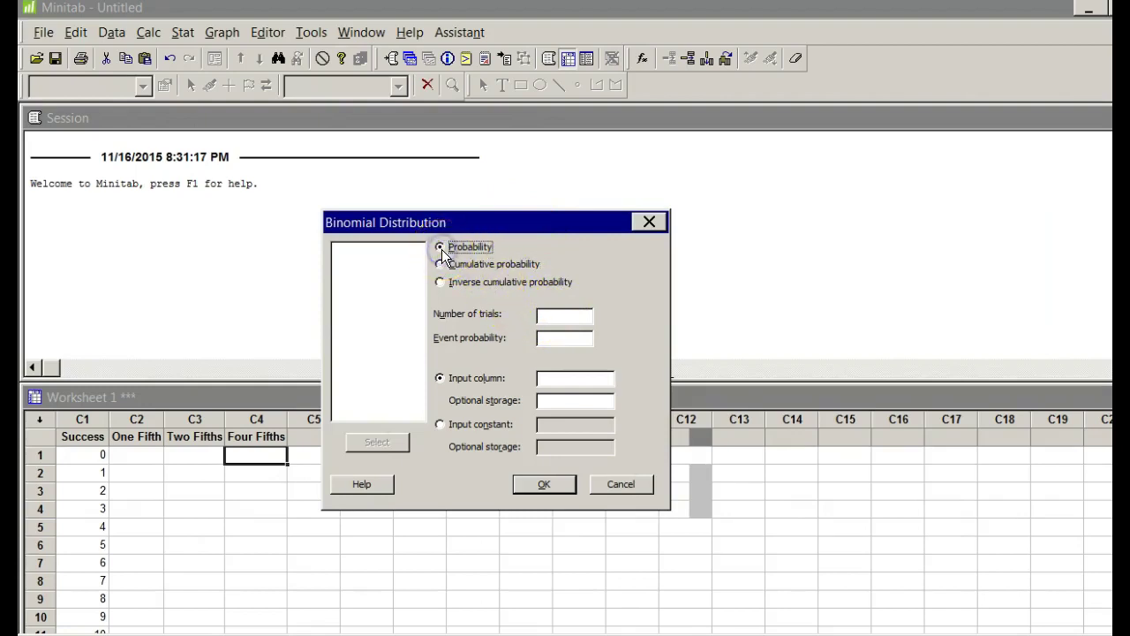
click(545, 316)
click(548, 314)
text(10)
click(182, 450)
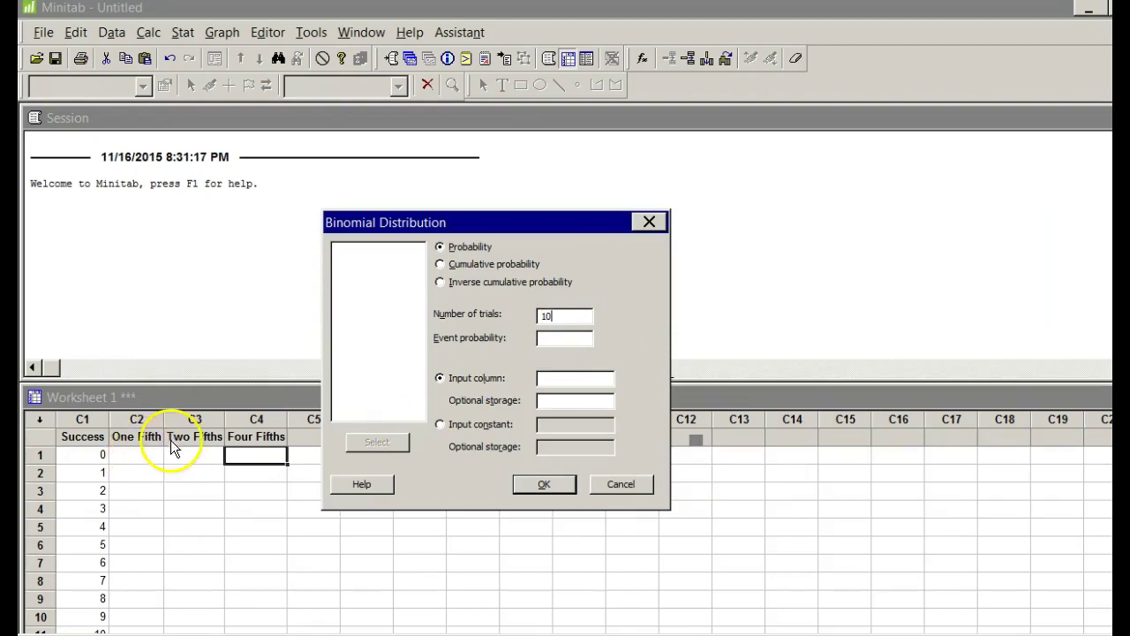
click(564, 337)
text(0.20)
Step: Use Success as the input column and store the results in One Fifth
click(555, 378)
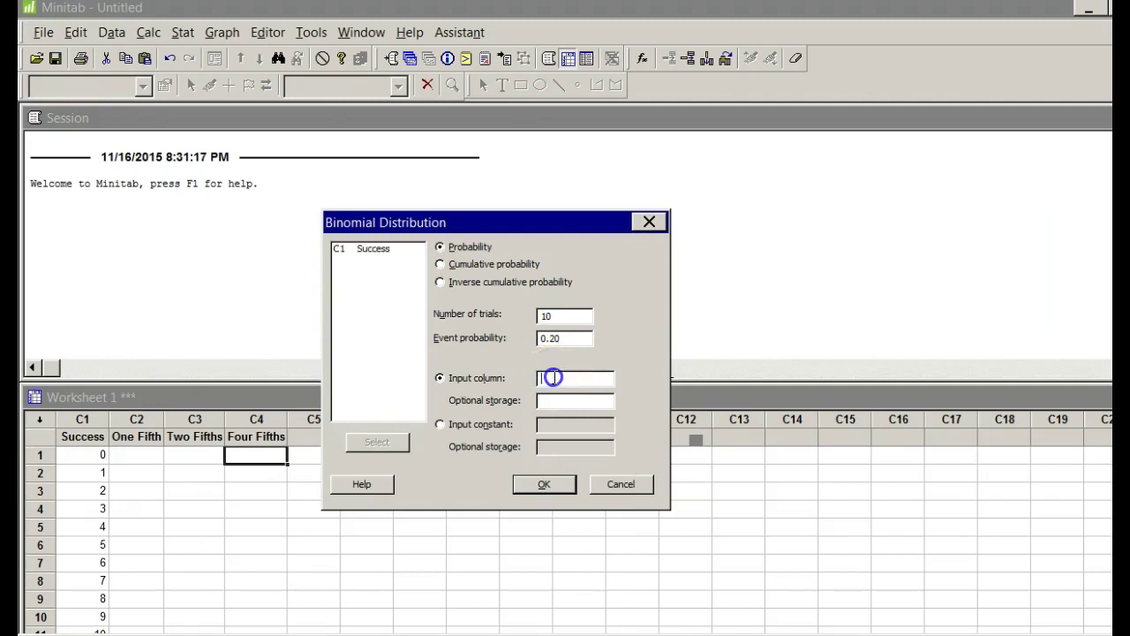
double_click(377, 249)
click(572, 378)
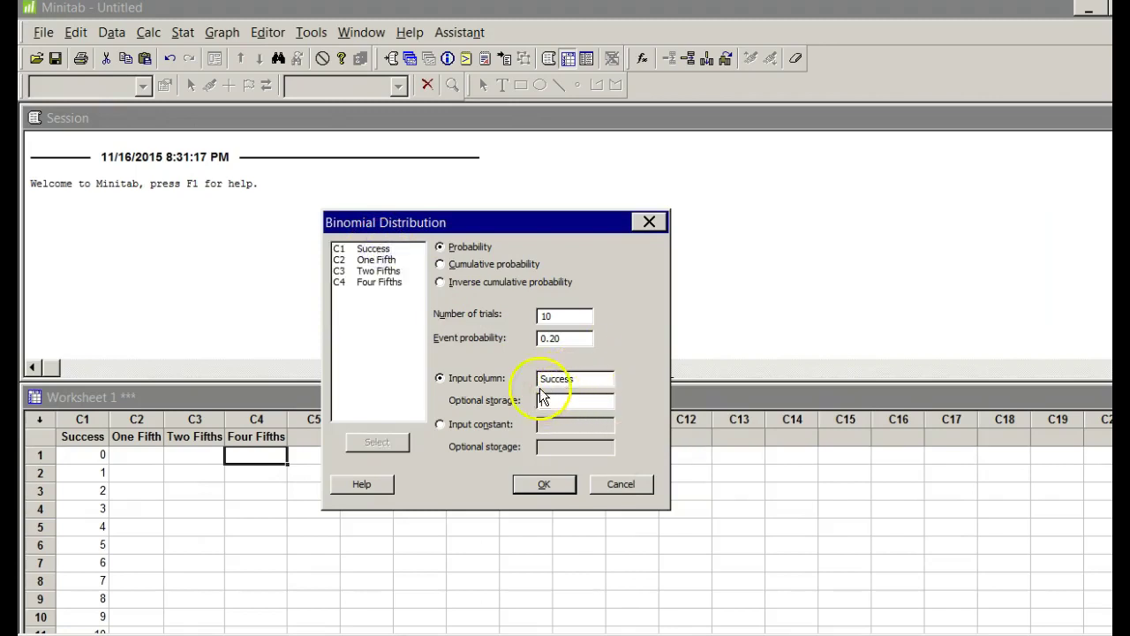
double_click(376, 260)
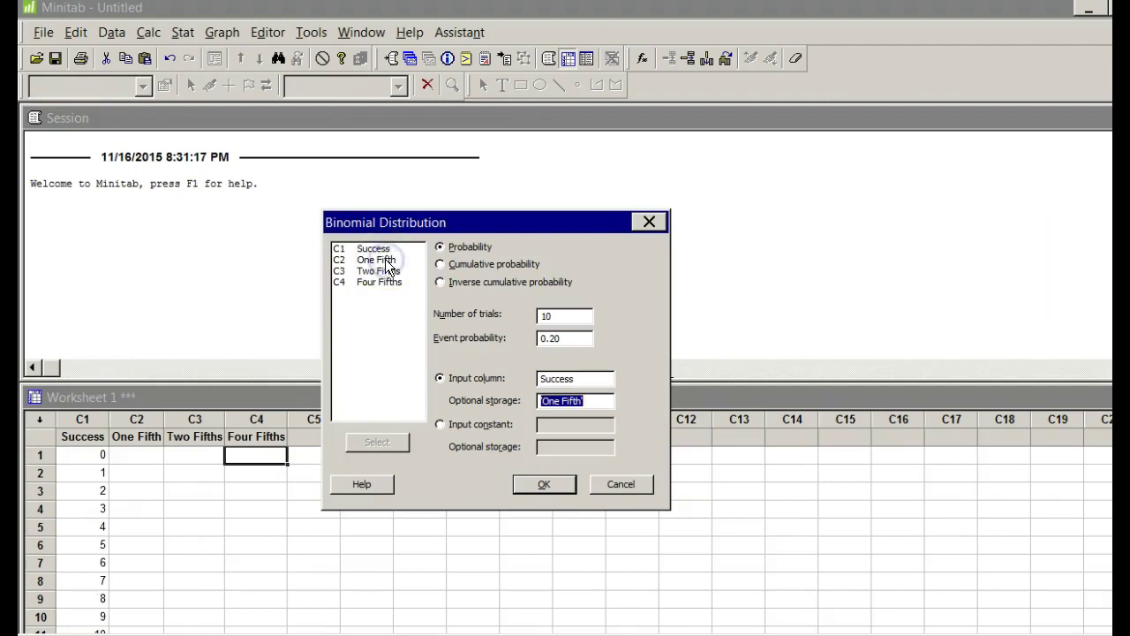
click(548, 486)
click(547, 486)
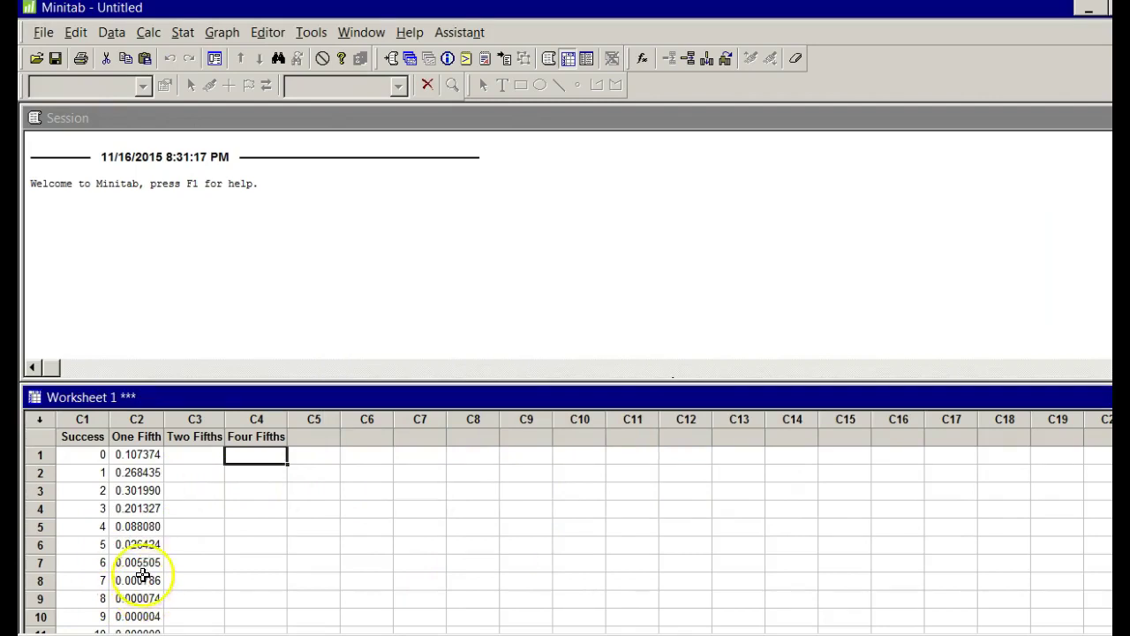
Step: Rerun the Binomial probabilities with event probability 0.4, storing results in Two Fifths
scroll(137, 566, down, 1)
scroll(142, 569, up, 1)
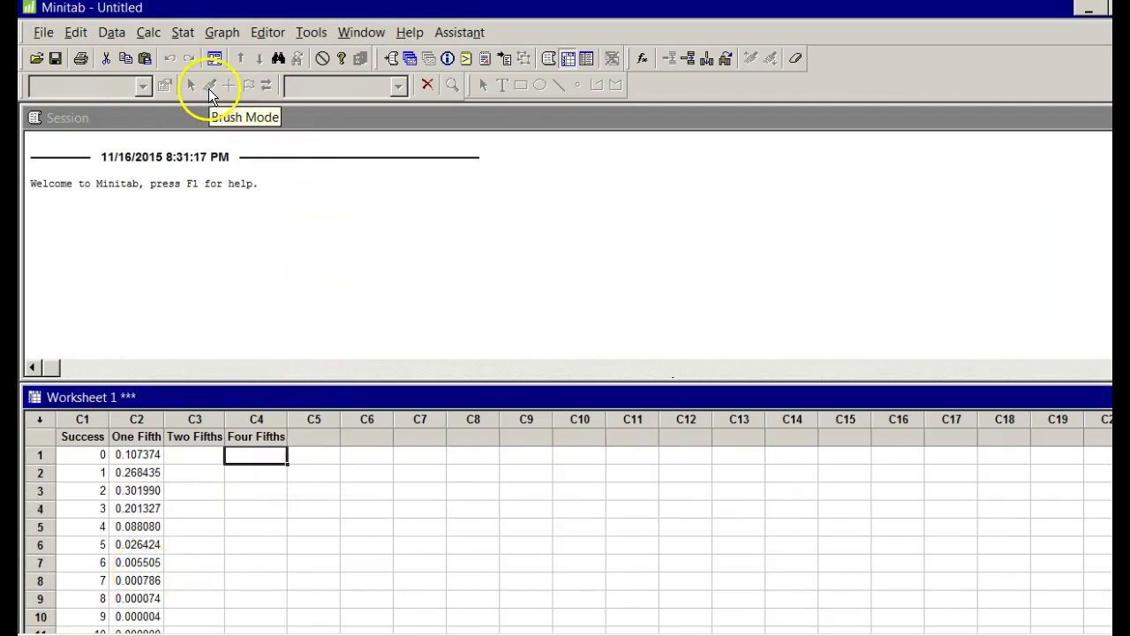
click(147, 34)
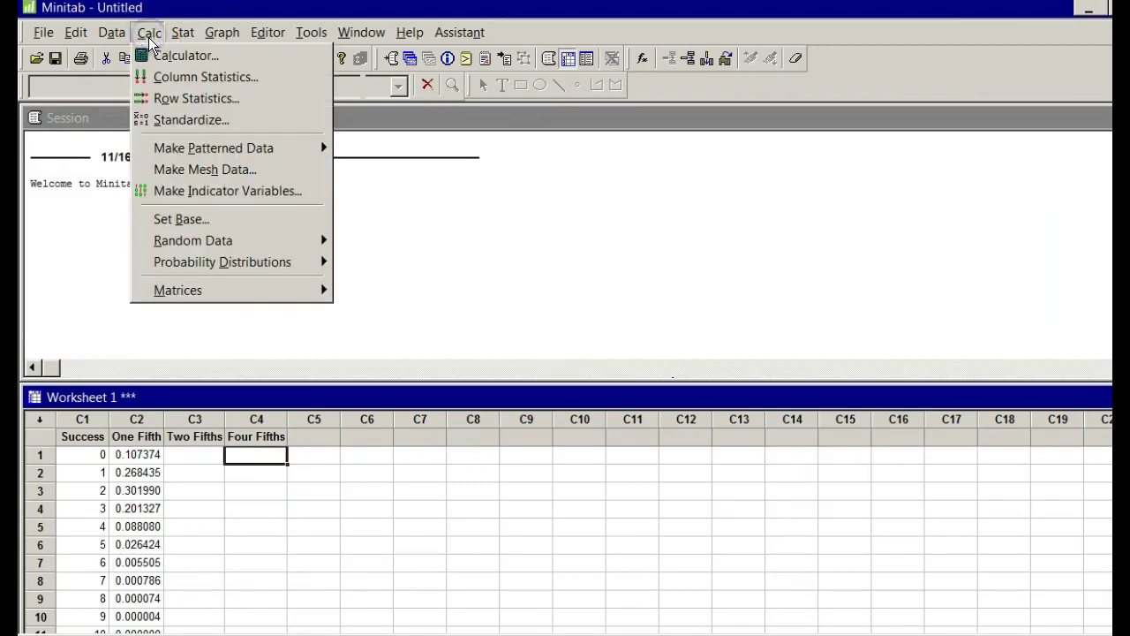
mouse_move(209, 269)
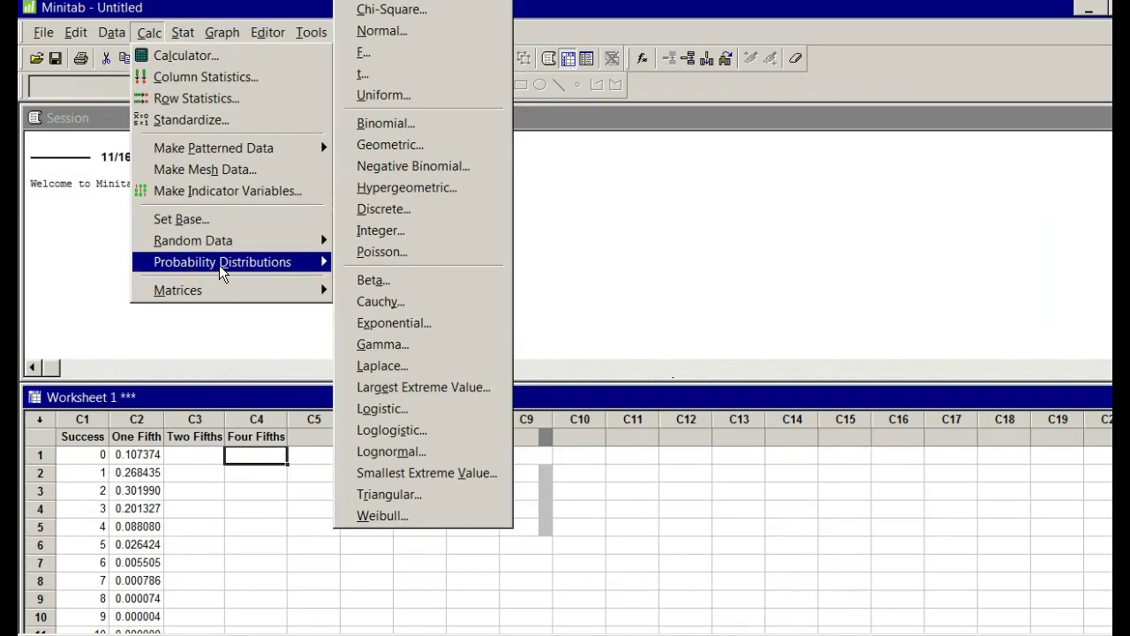
click(238, 272)
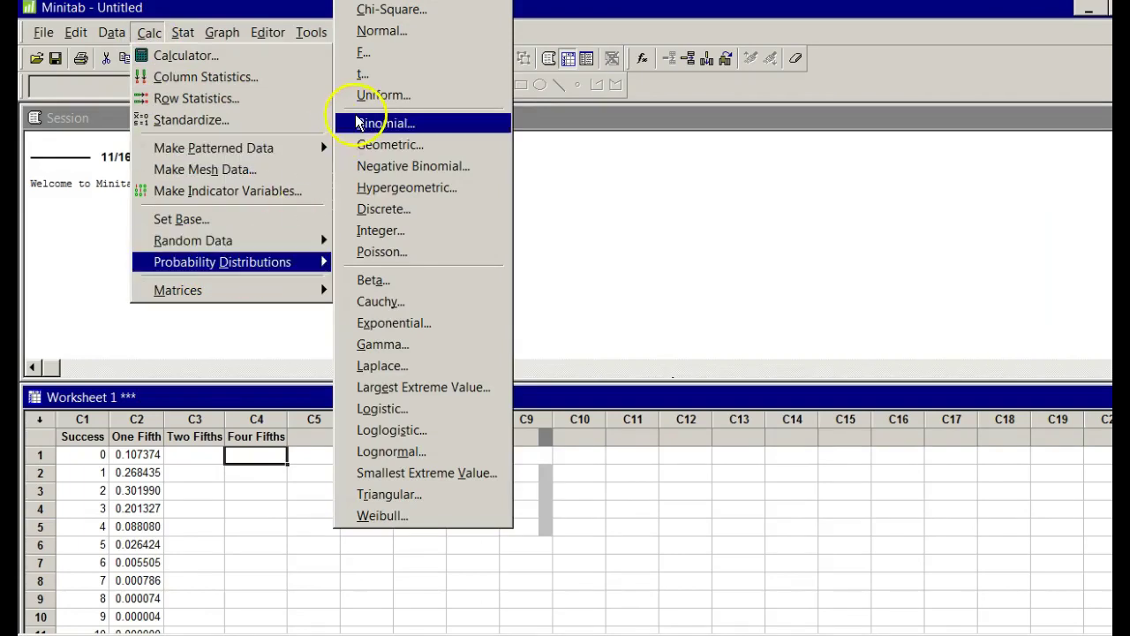
click(357, 123)
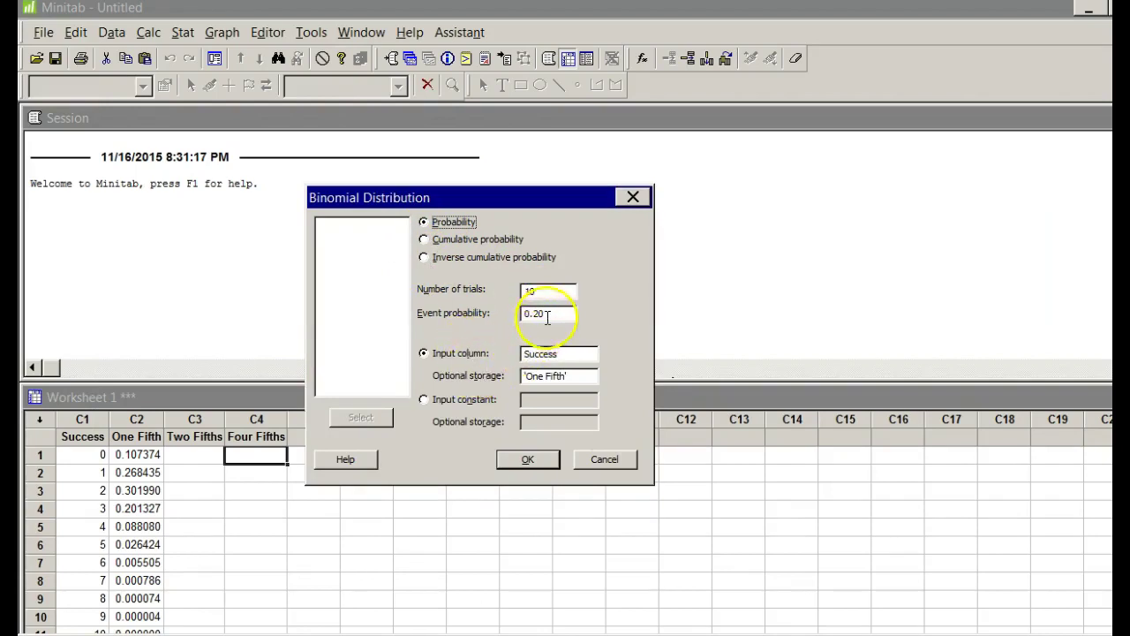
drag(540, 312, 533, 312)
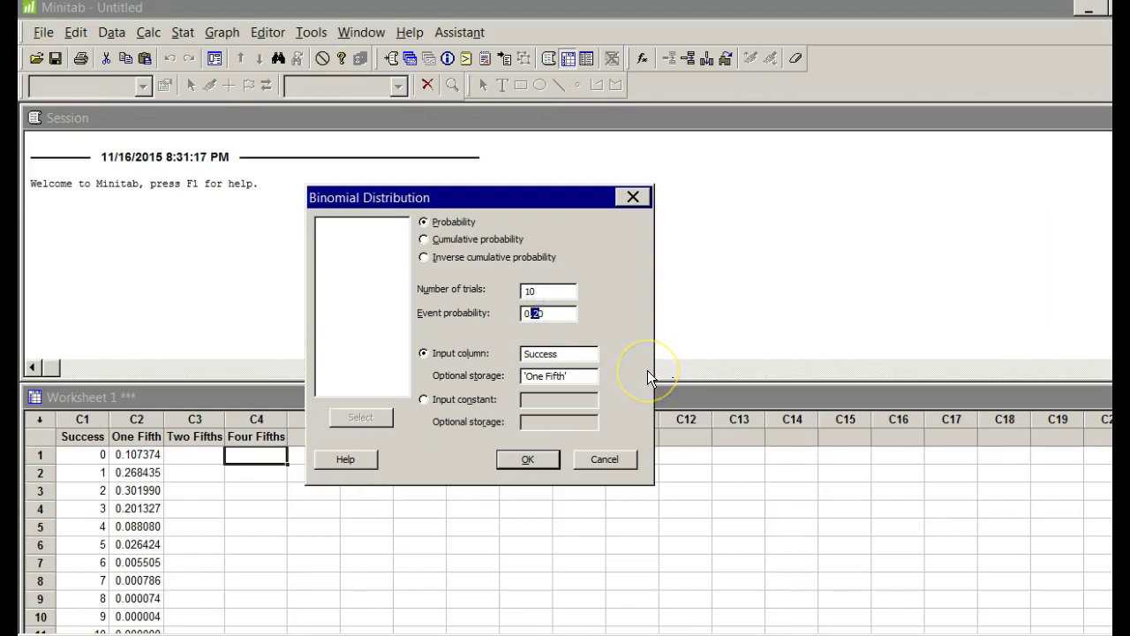
key(Delete)
text(4)
key(BackSpace)
key(BackSpace)
key(BackSpace)
text(0.4)
drag(591, 375, 491, 386)
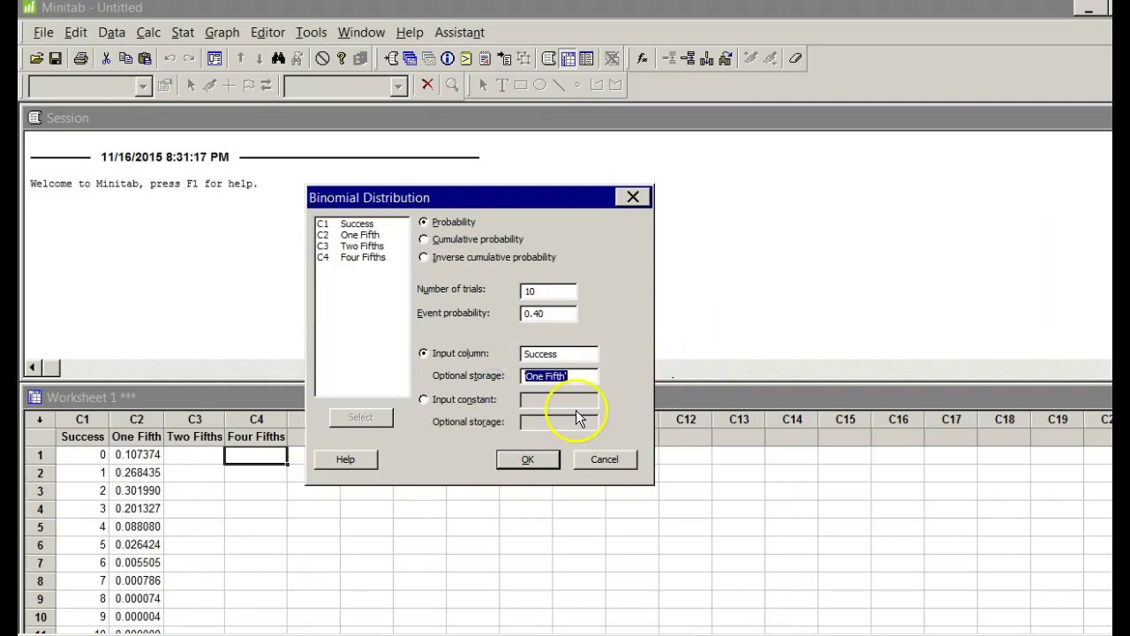
double_click(371, 250)
click(530, 459)
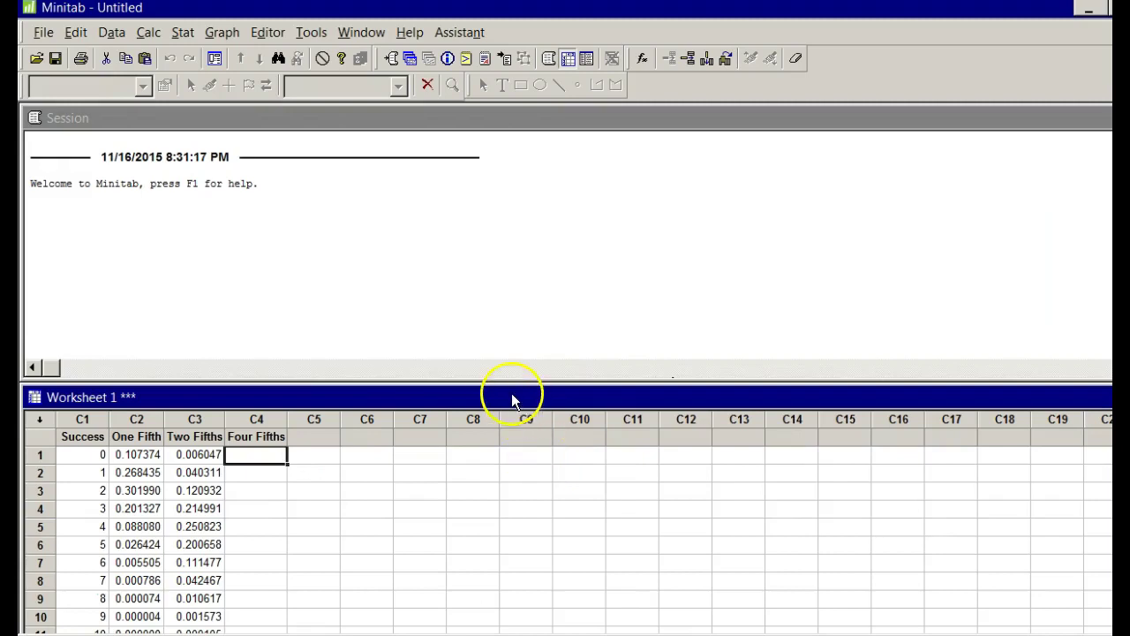
Step: Rerun the Binomial probabilities at event probability 0.80, storing results in Four Fifths
click(146, 31)
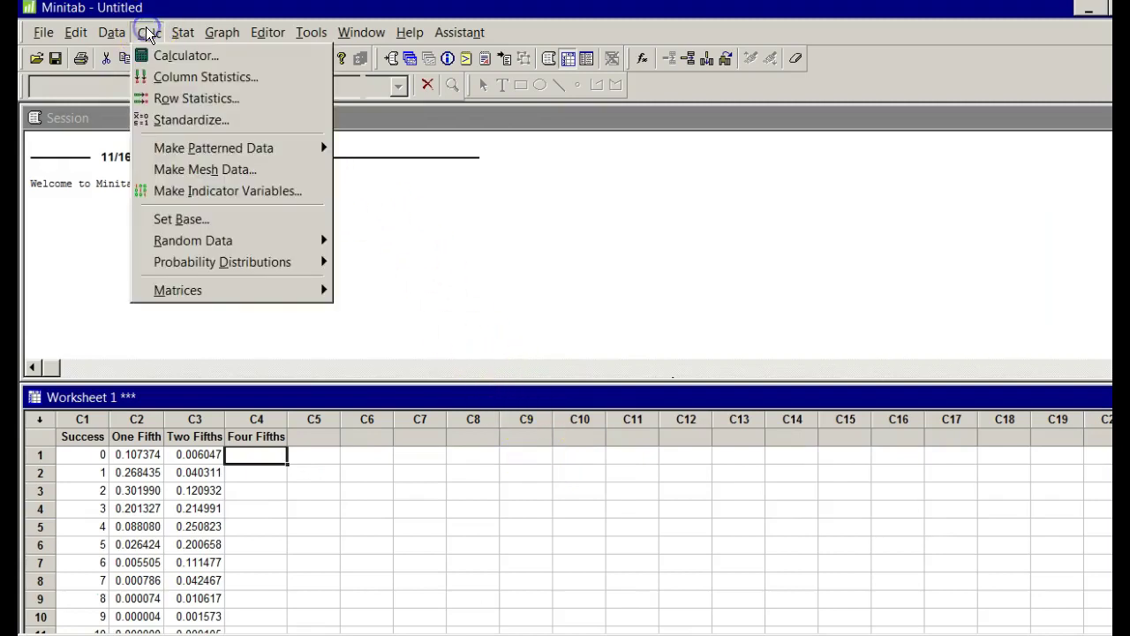
mouse_move(233, 270)
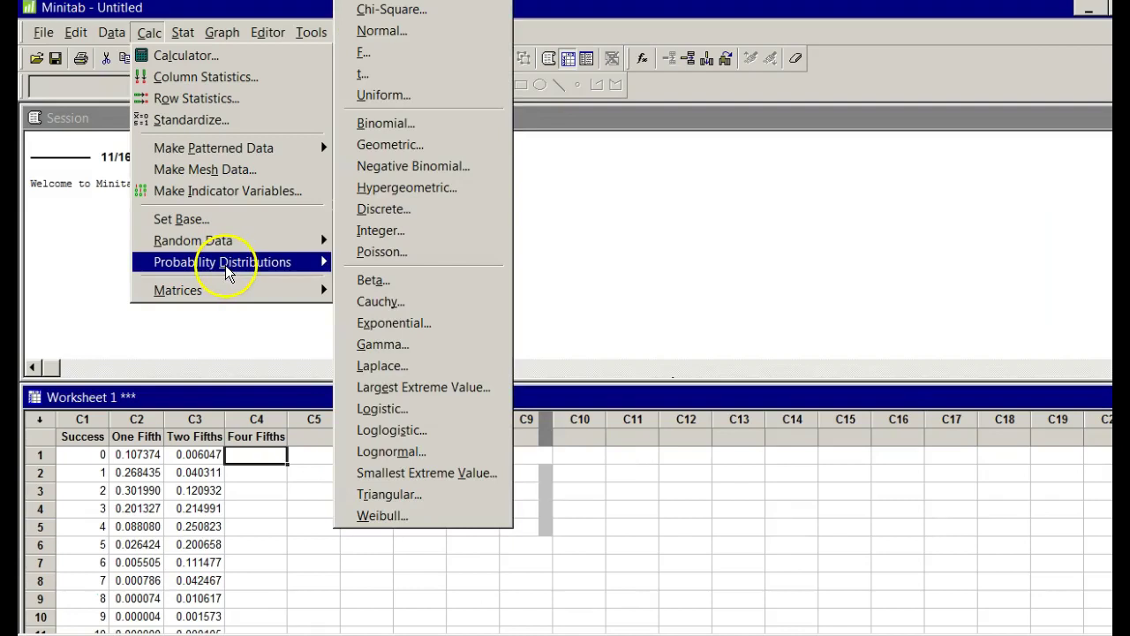
click(387, 124)
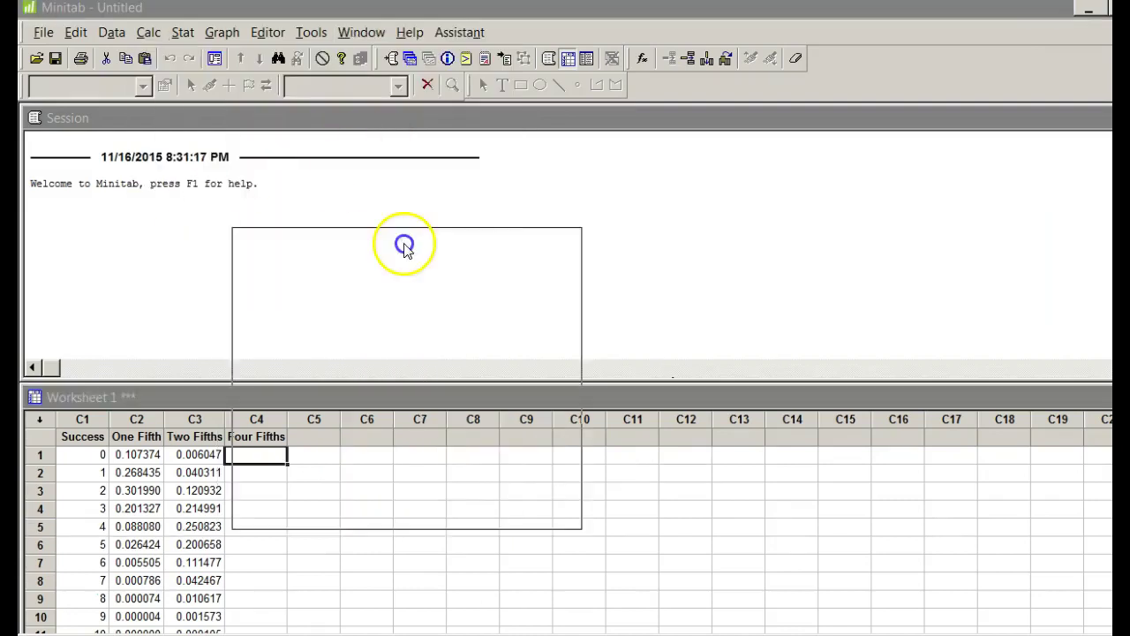
drag(554, 357, 538, 354)
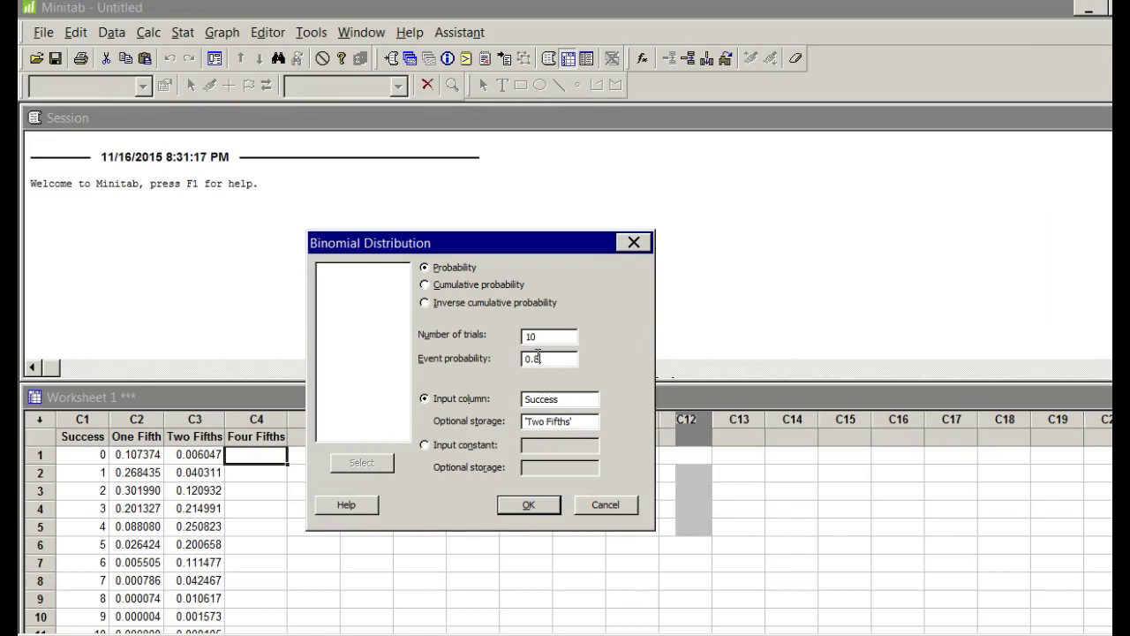
drag(570, 421, 484, 436)
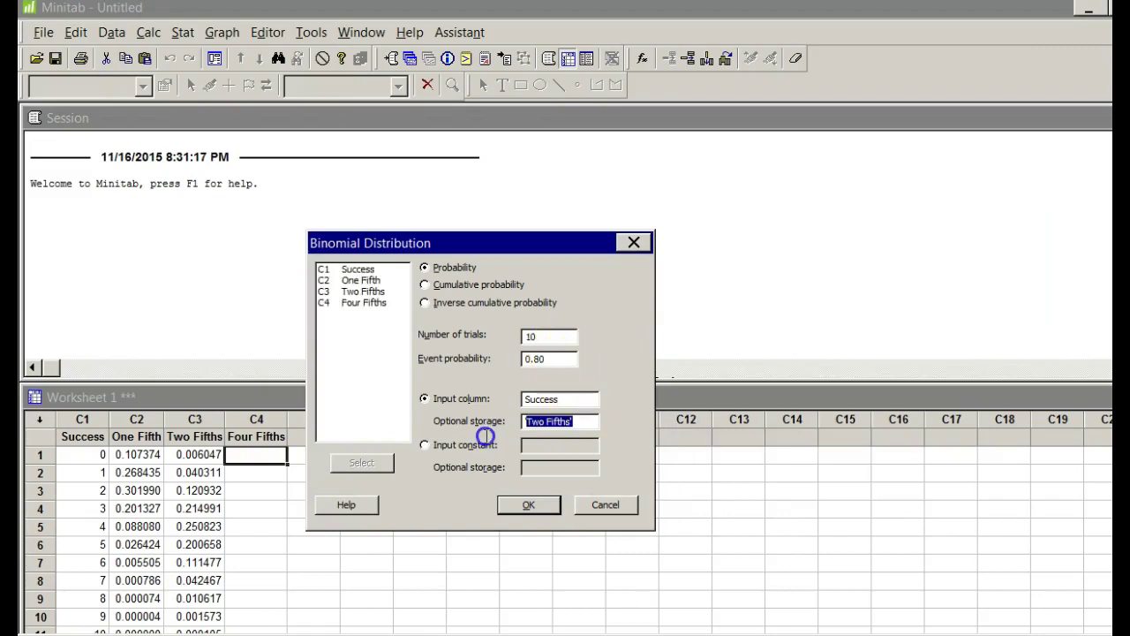
double_click(374, 303)
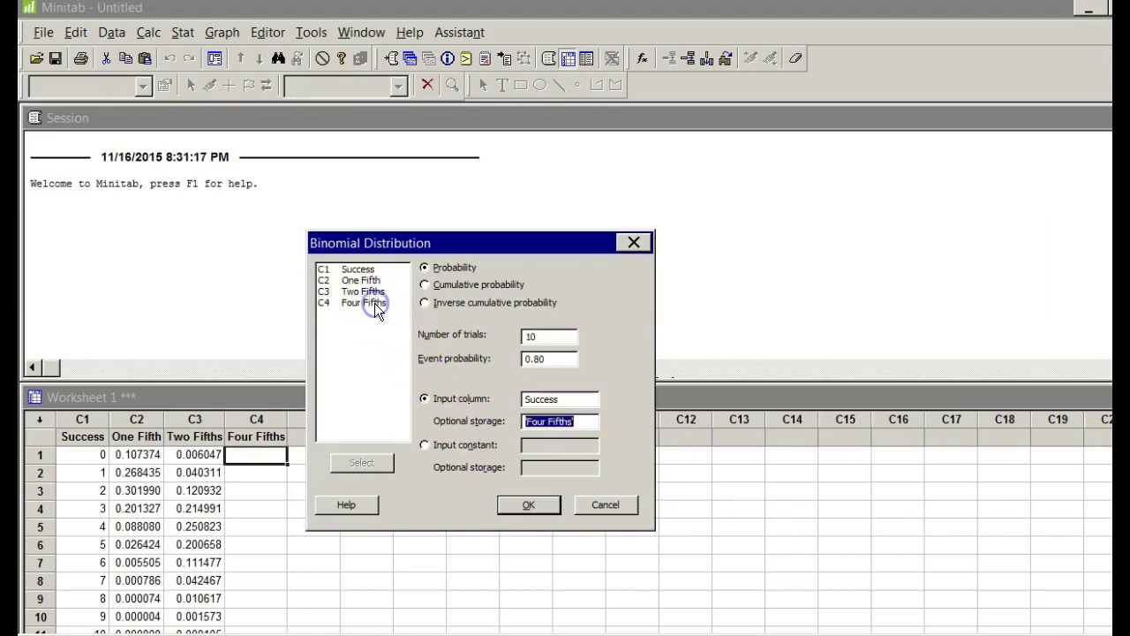
click(533, 506)
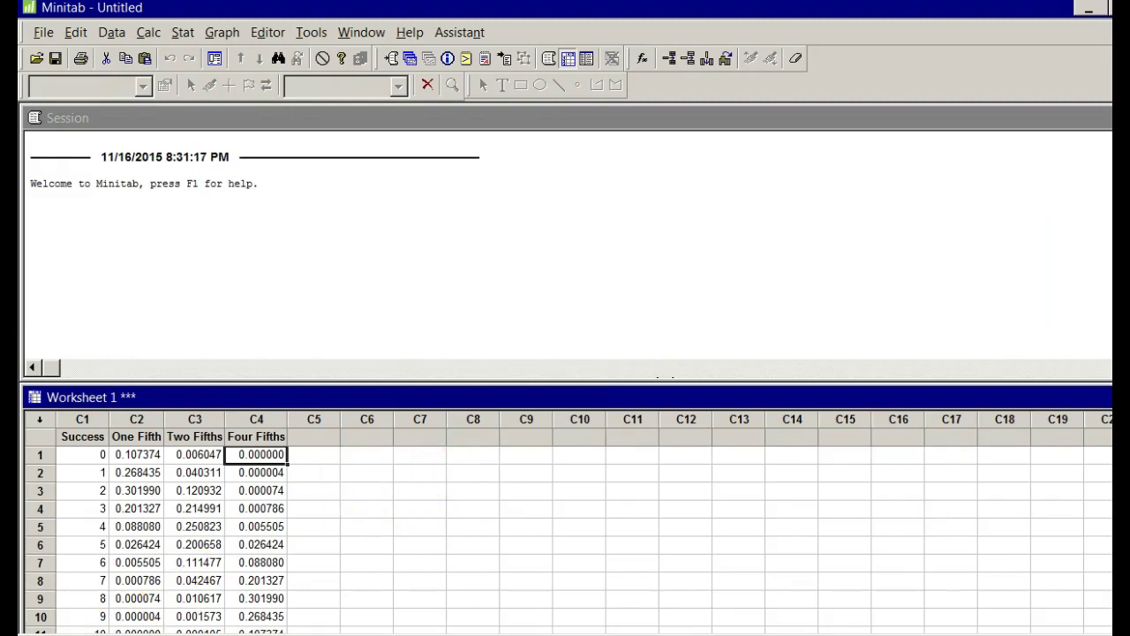
click(63, 598)
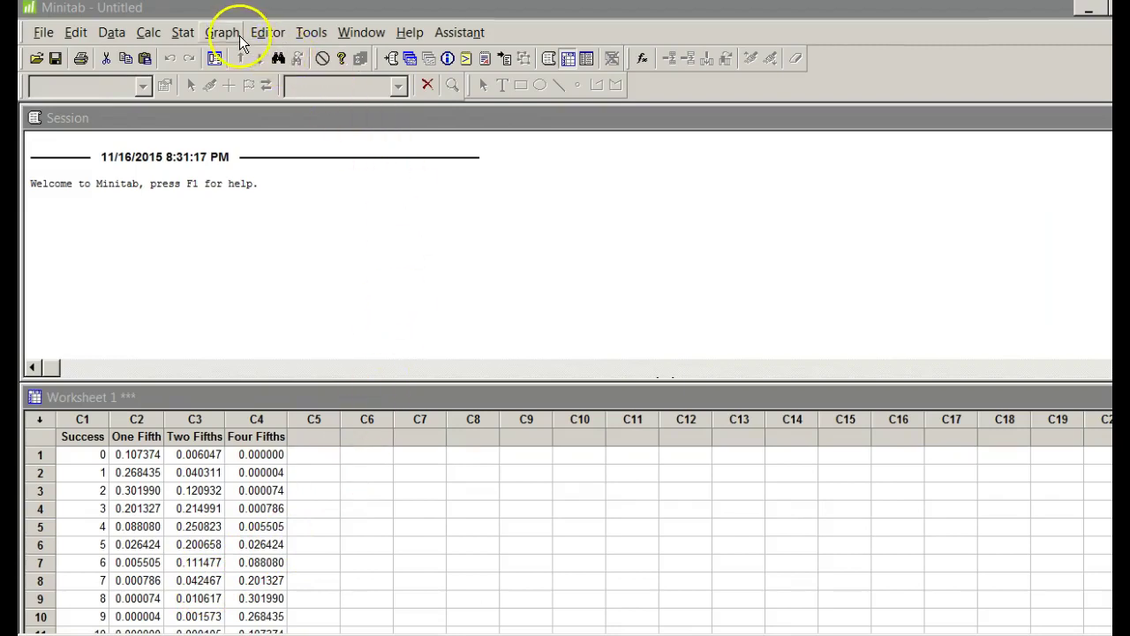
Step: Start a Simple scatterplot with One Fifth as Y and Success as X
click(237, 39)
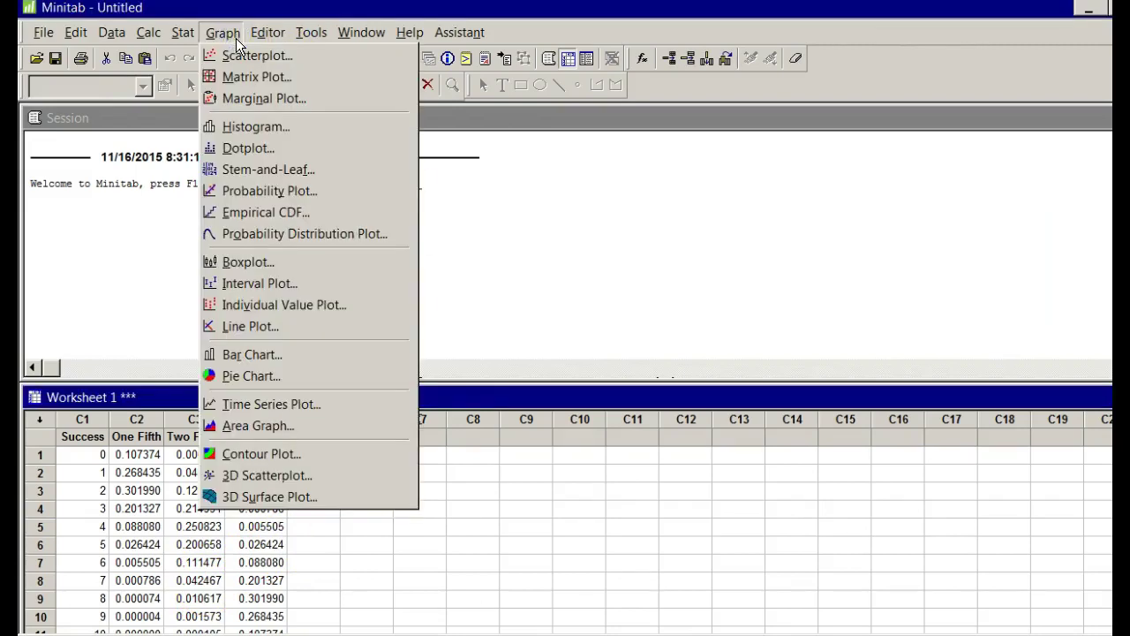
click(238, 55)
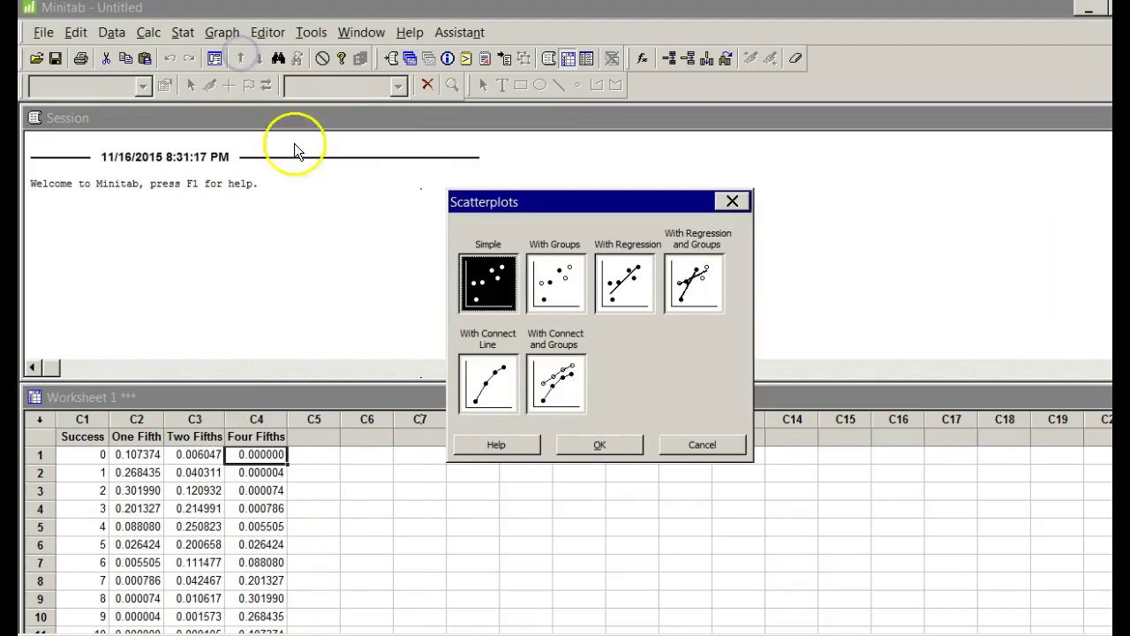
click(585, 447)
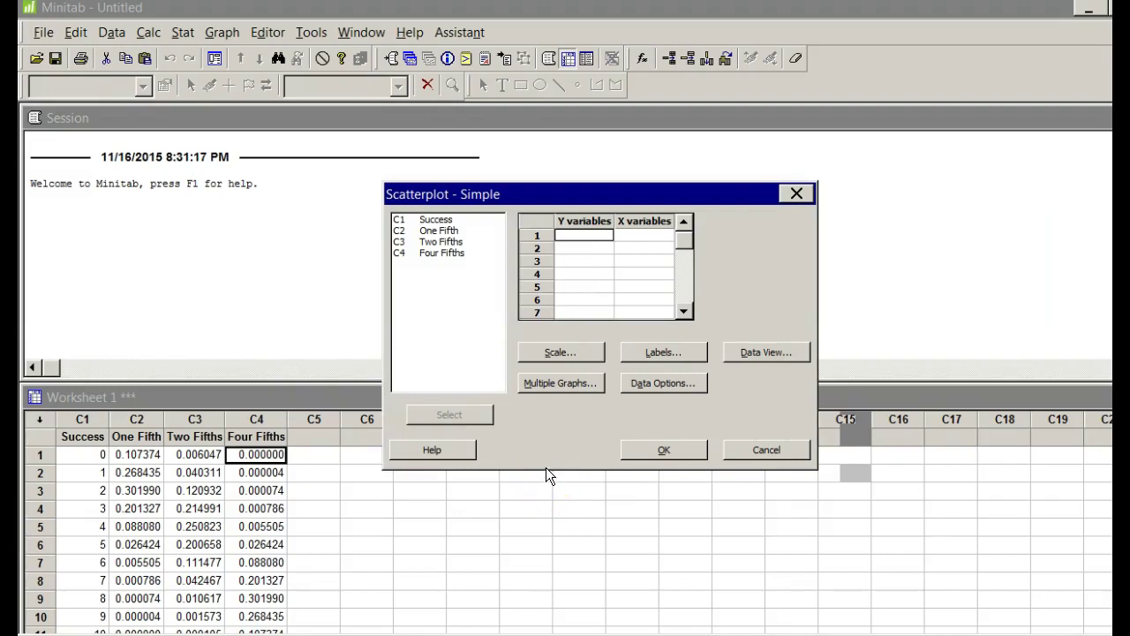
click(578, 252)
double_click(446, 233)
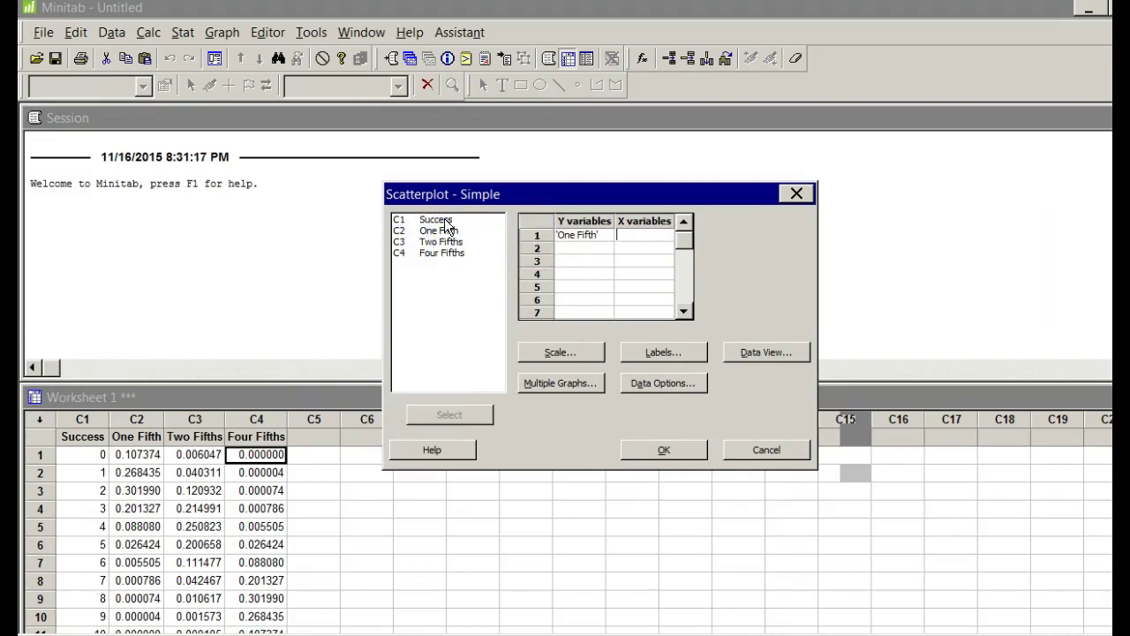
double_click(446, 220)
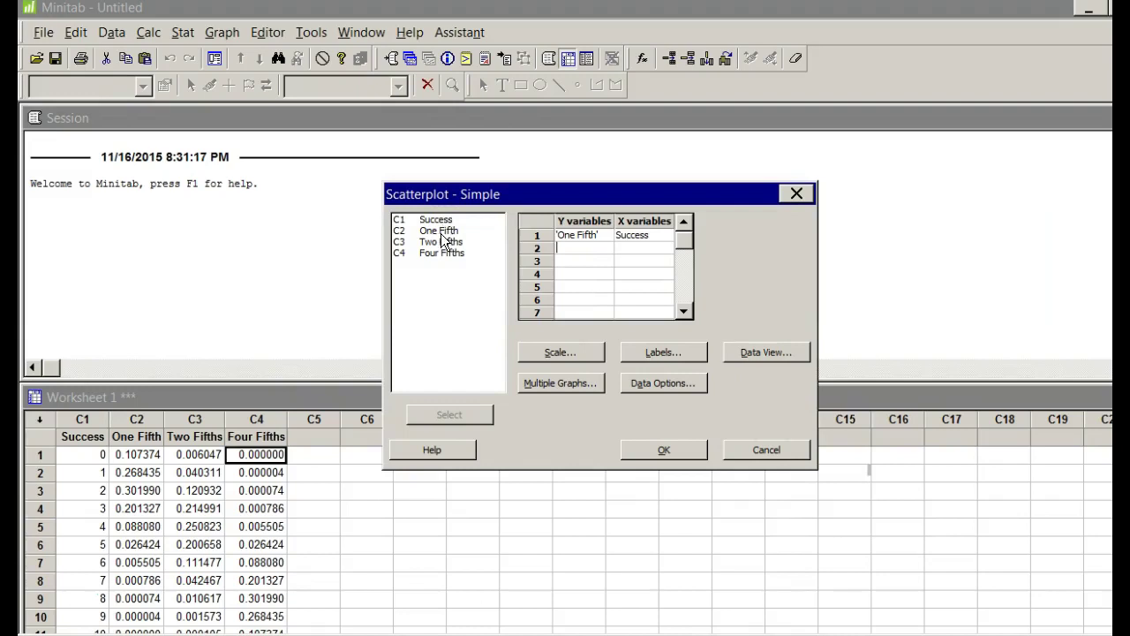
Step: Add Two Fifths and Four Fifths versus Success and create the three plots
double_click(444, 243)
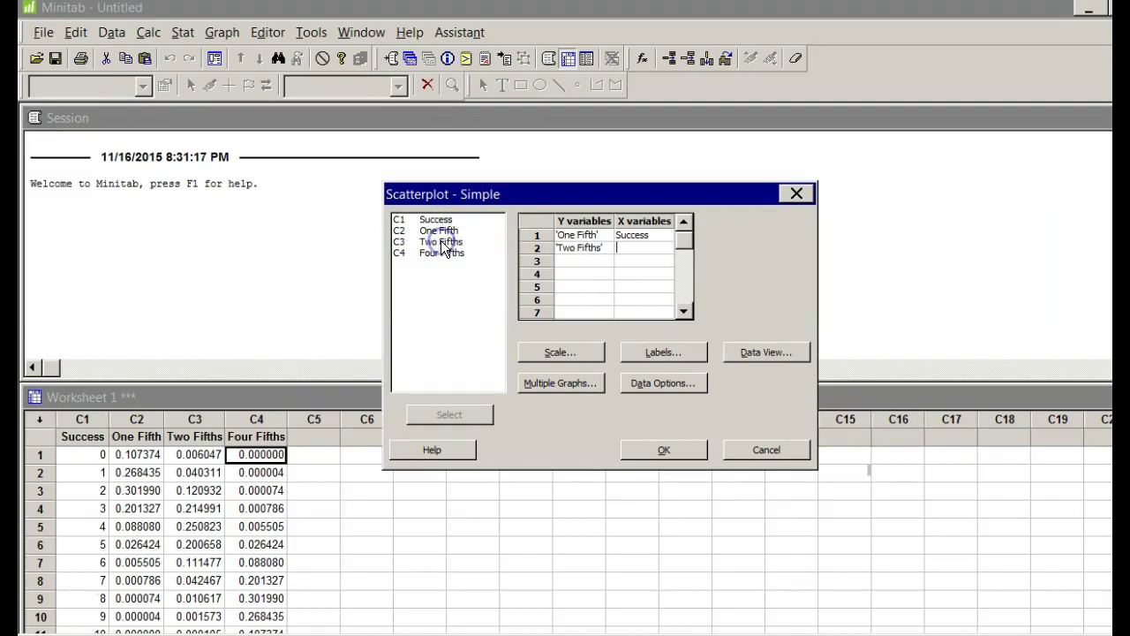
click(448, 222)
double_click(447, 222)
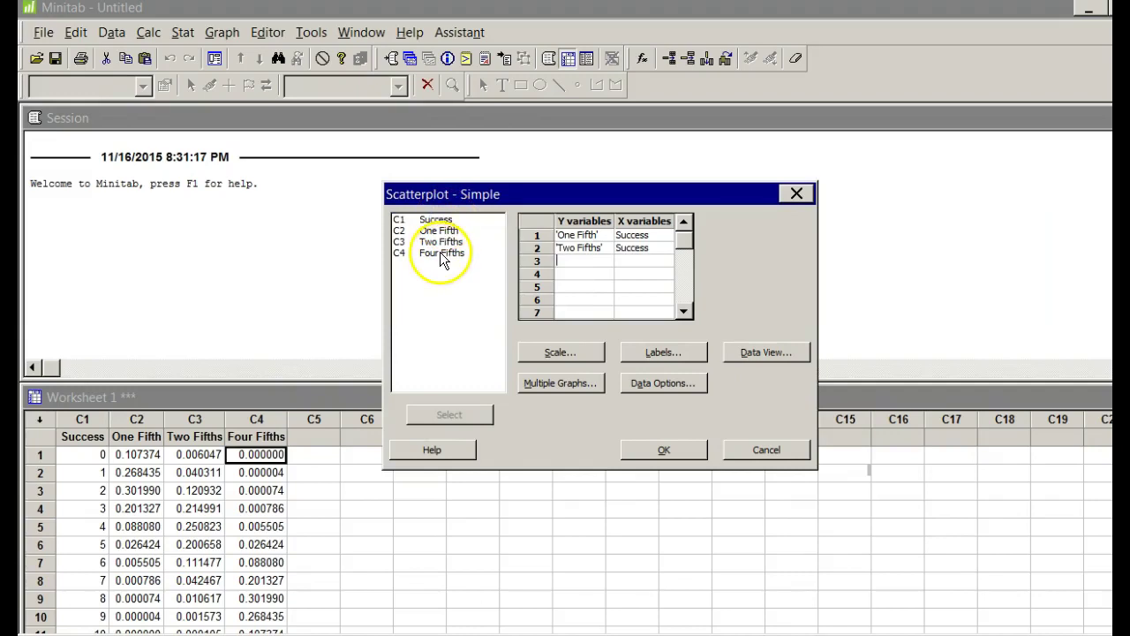
double_click(443, 256)
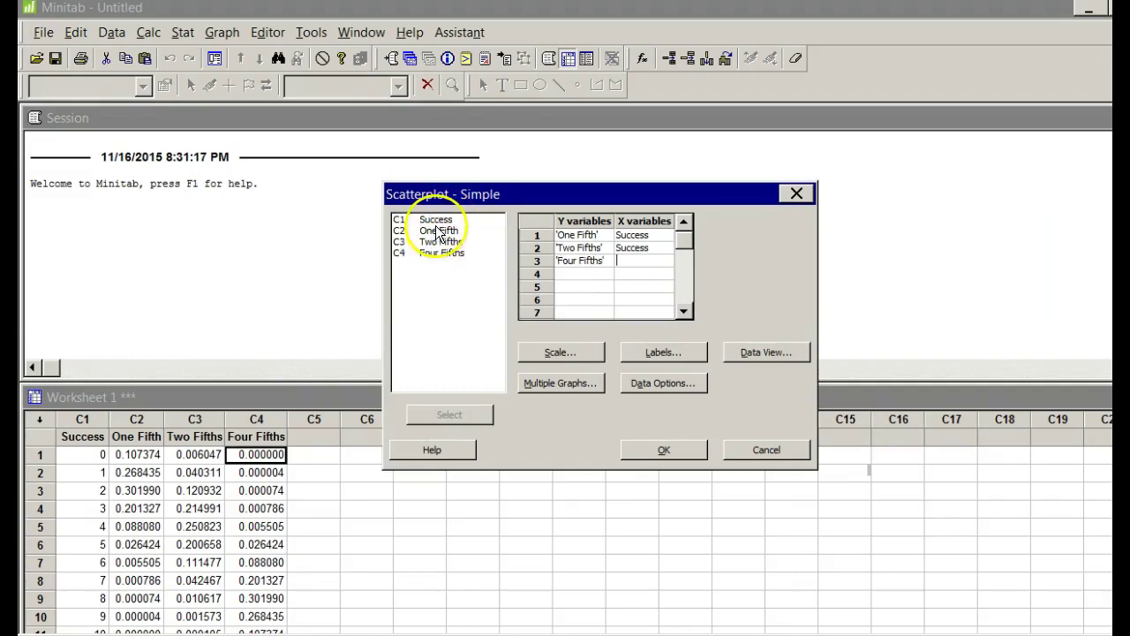
click(435, 222)
double_click(436, 222)
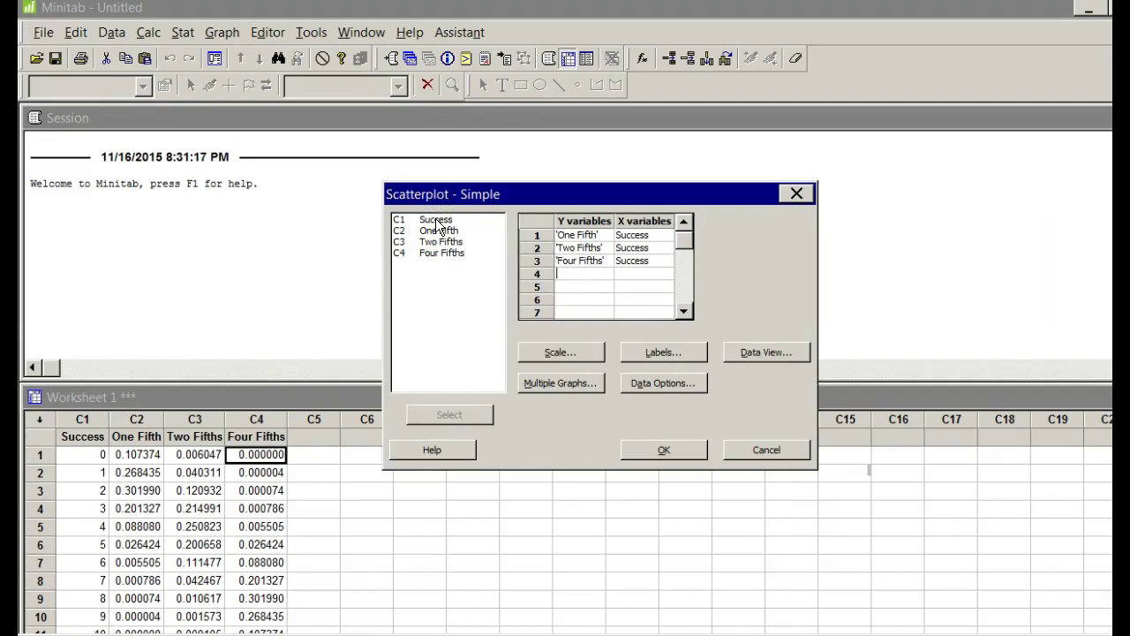
click(664, 452)
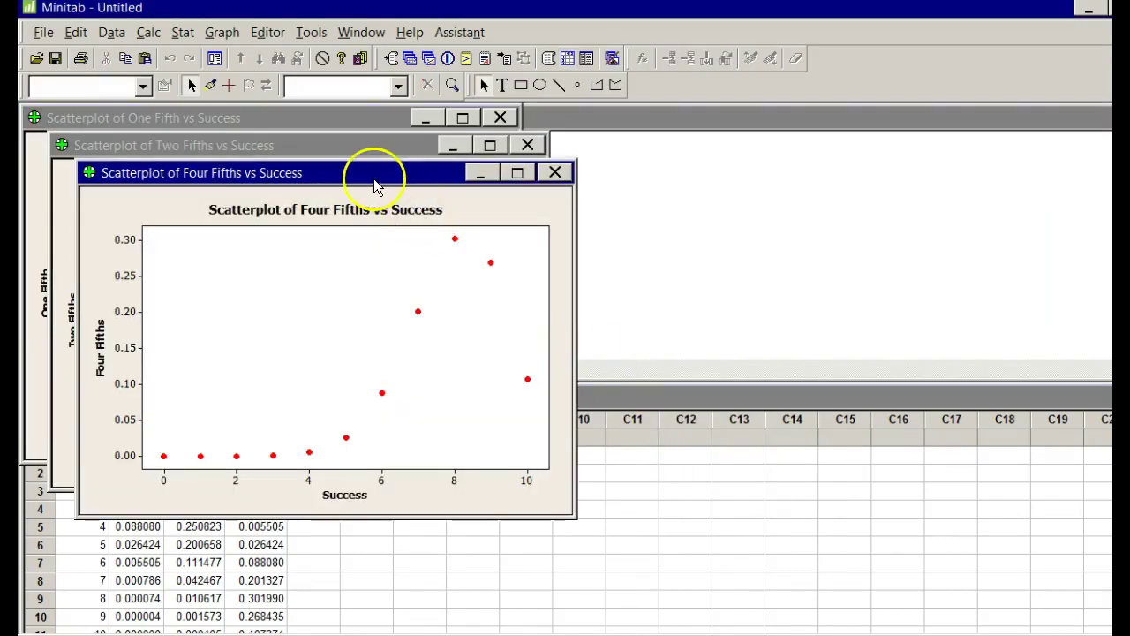
Step: Move the Four Fifths plot right and Two Fifths down, bringing One Fifth forward
drag(374, 181, 854, 196)
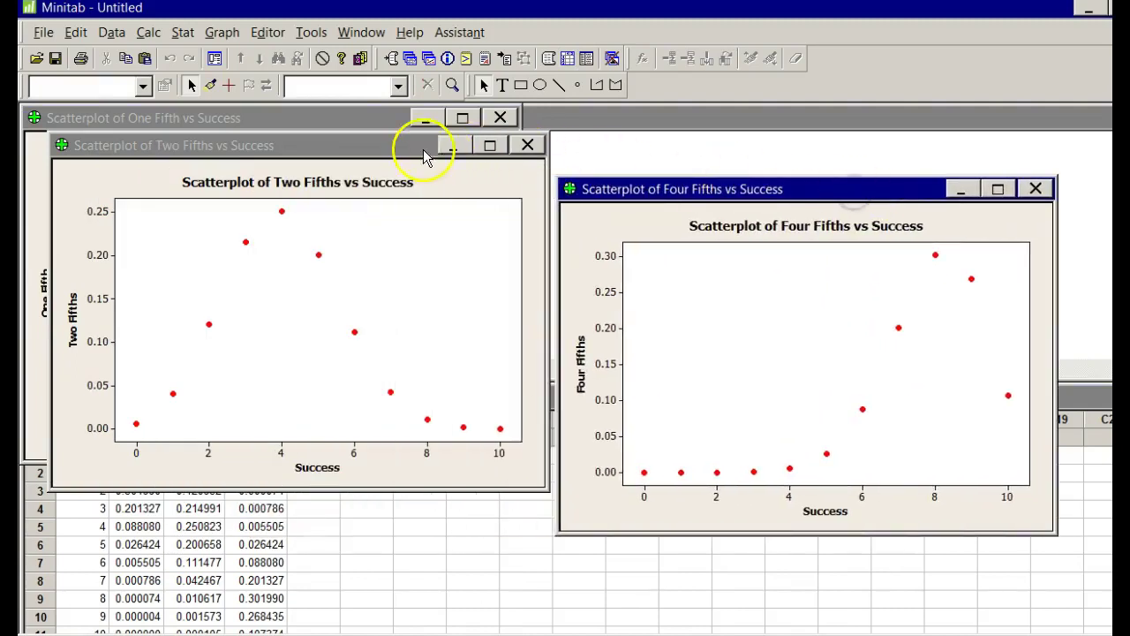
drag(423, 149, 469, 308)
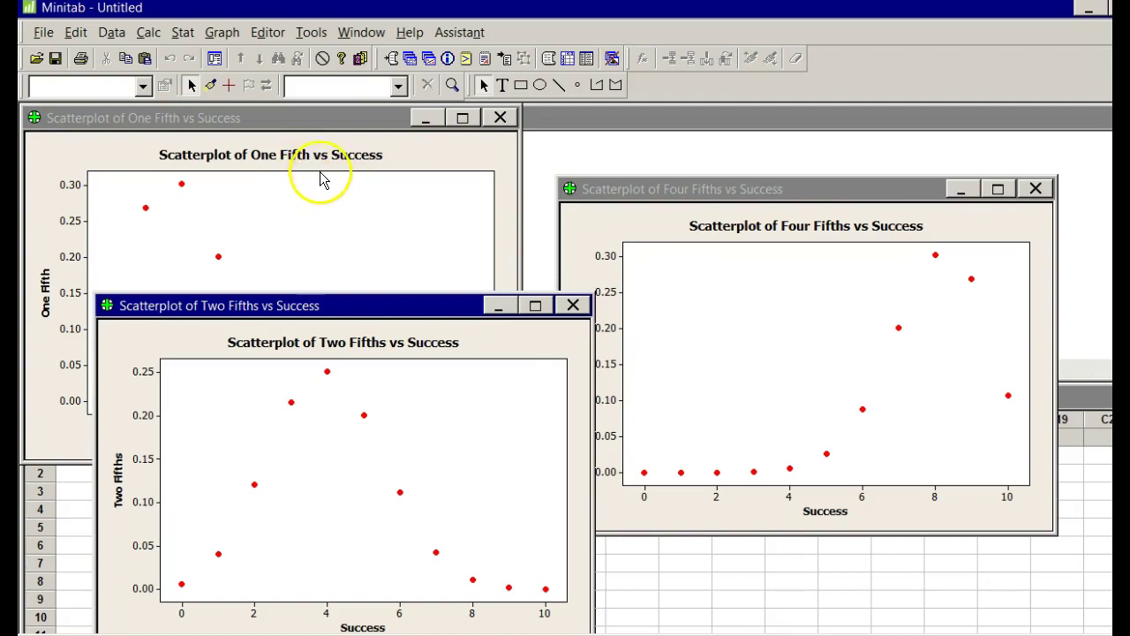
click(405, 151)
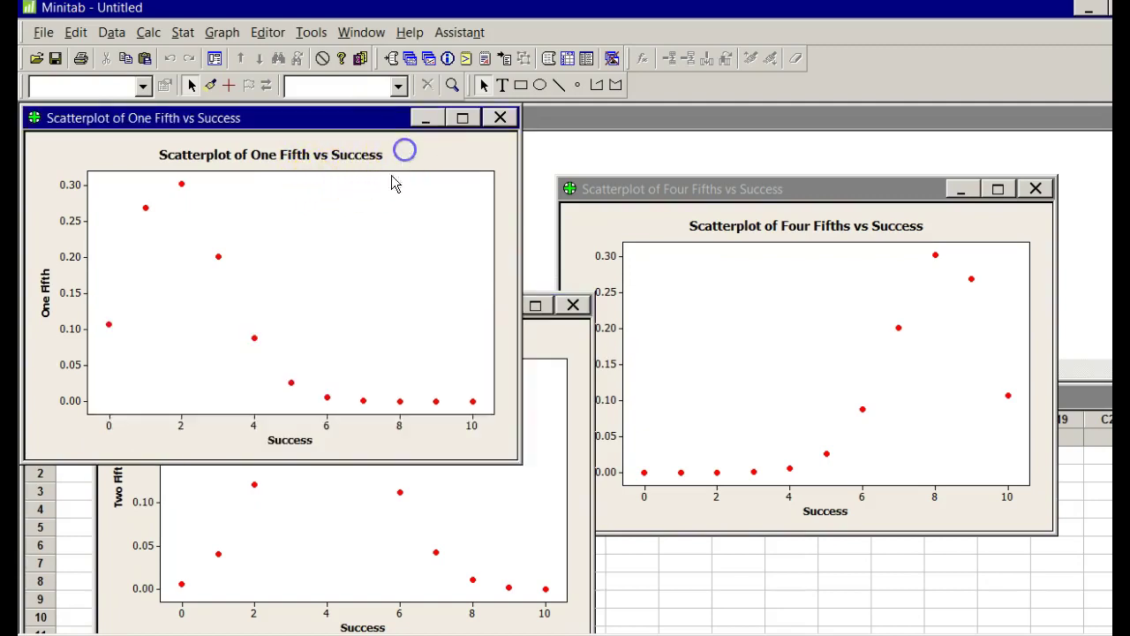
Step: Copy the Four Fifths scatterplot to the clipboard with Copy Graph
right_click(444, 151)
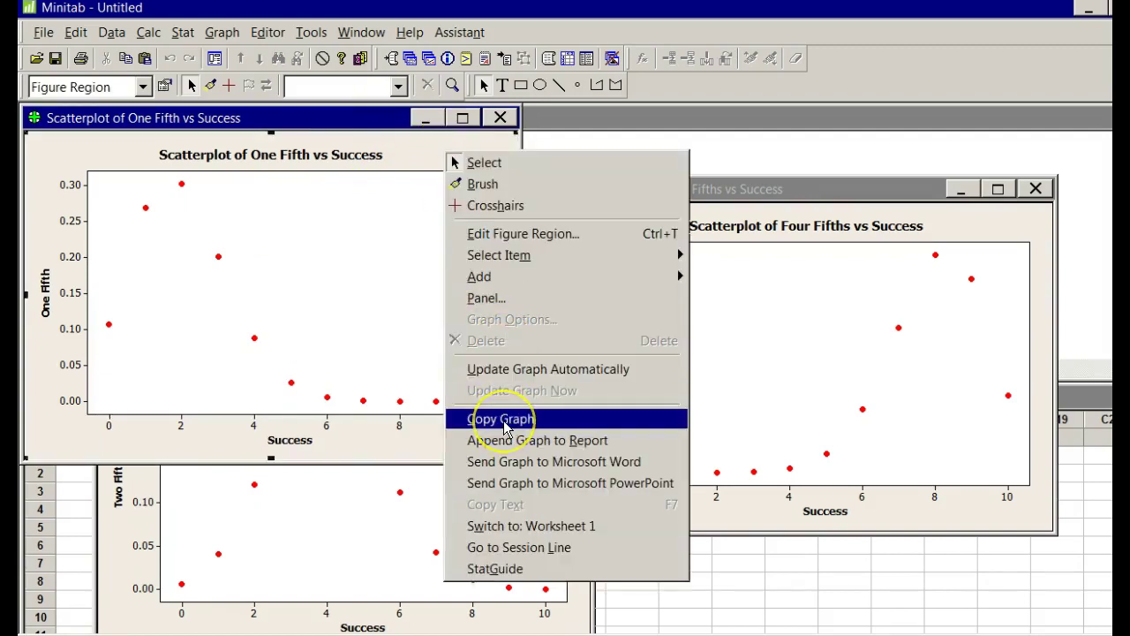
click(423, 154)
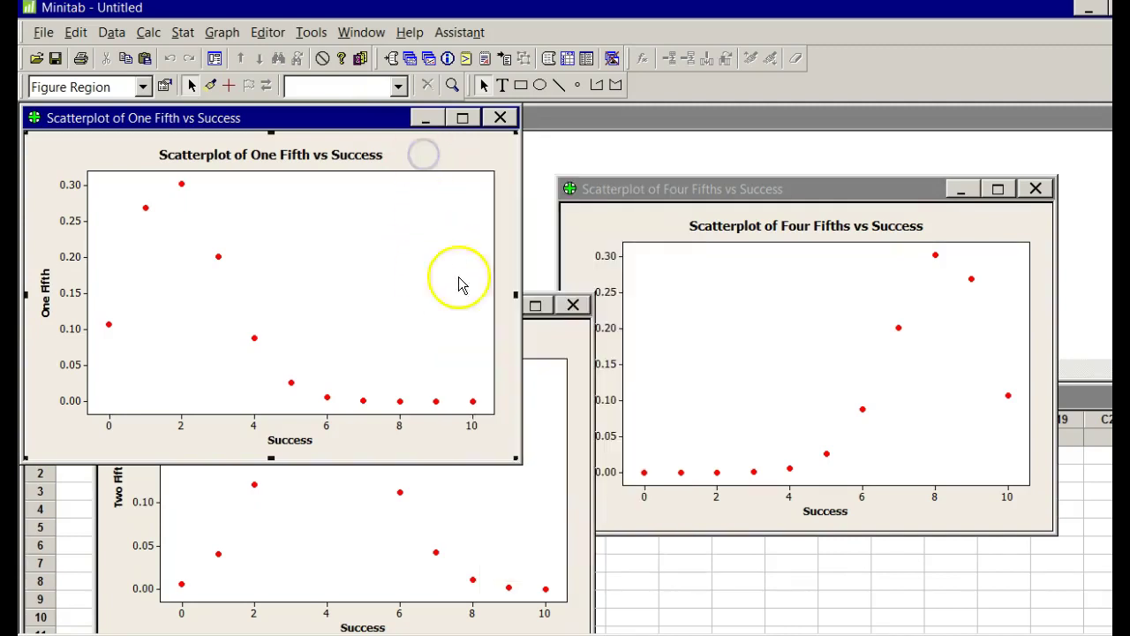
click(550, 345)
right_click(550, 344)
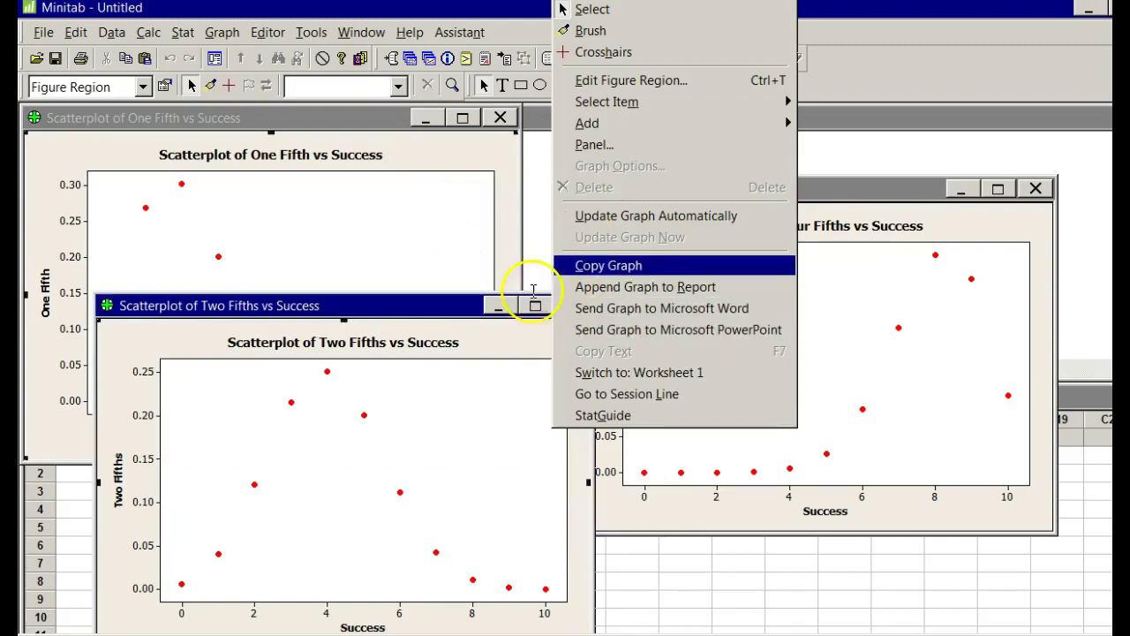
click(509, 335)
right_click(981, 225)
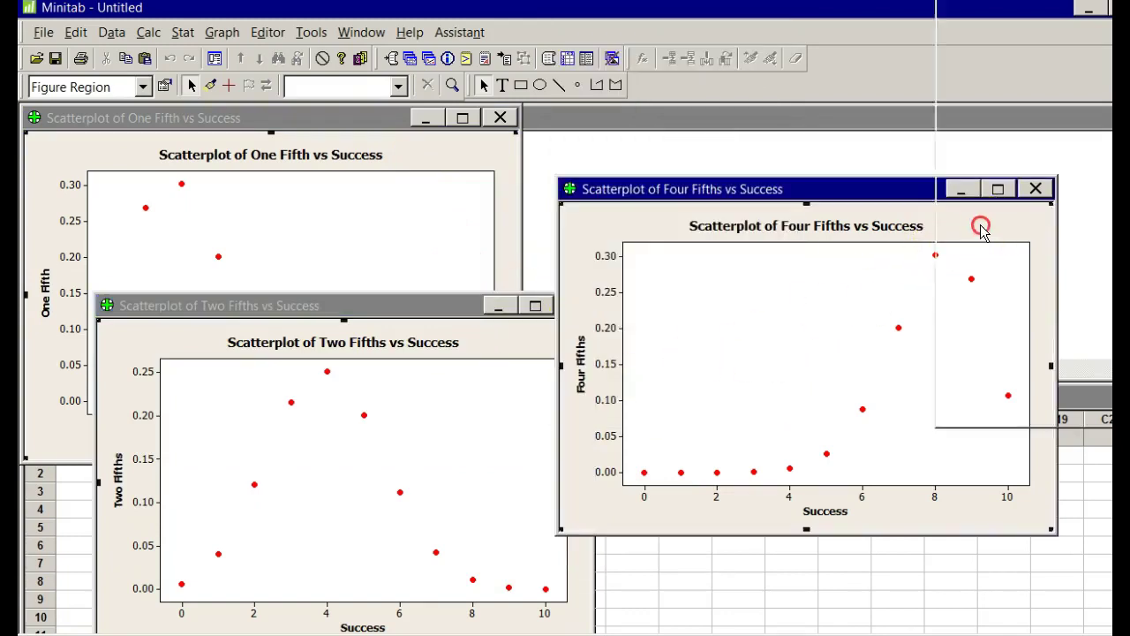
click(992, 264)
click(411, 204)
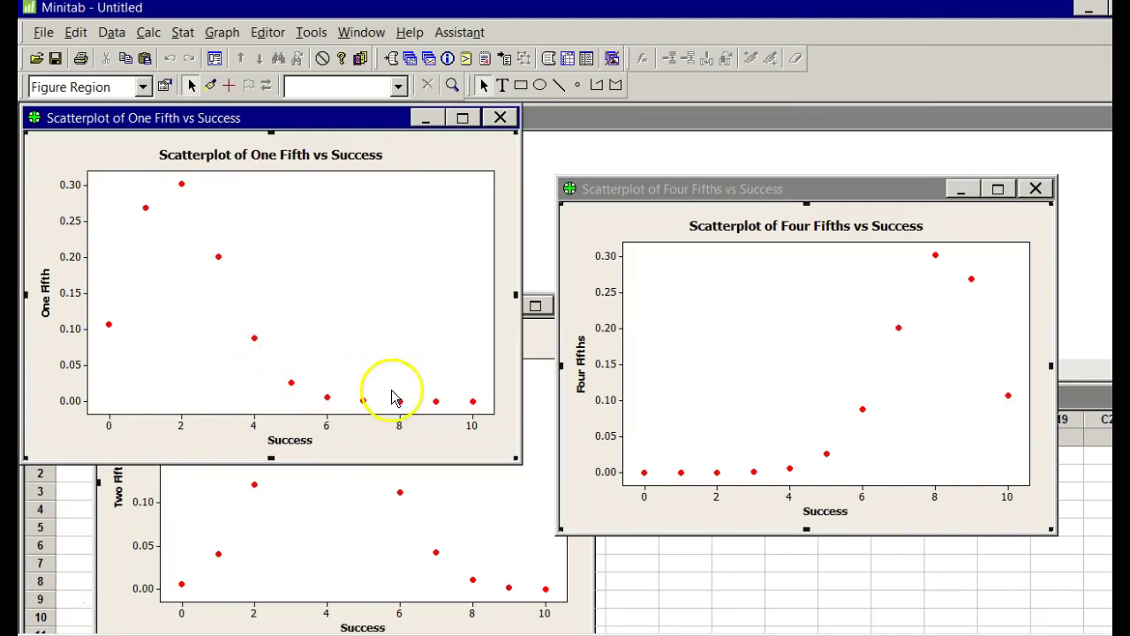
Step: Raise the Two Fifths plot, then put the Four Fifths plot on top
click(507, 526)
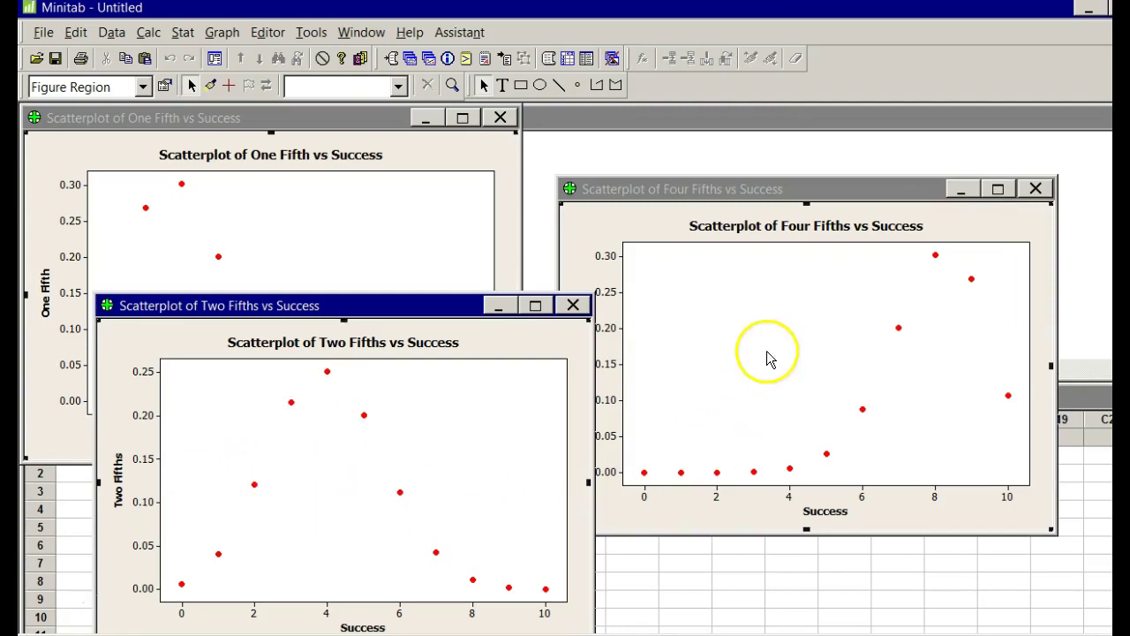
click(659, 230)
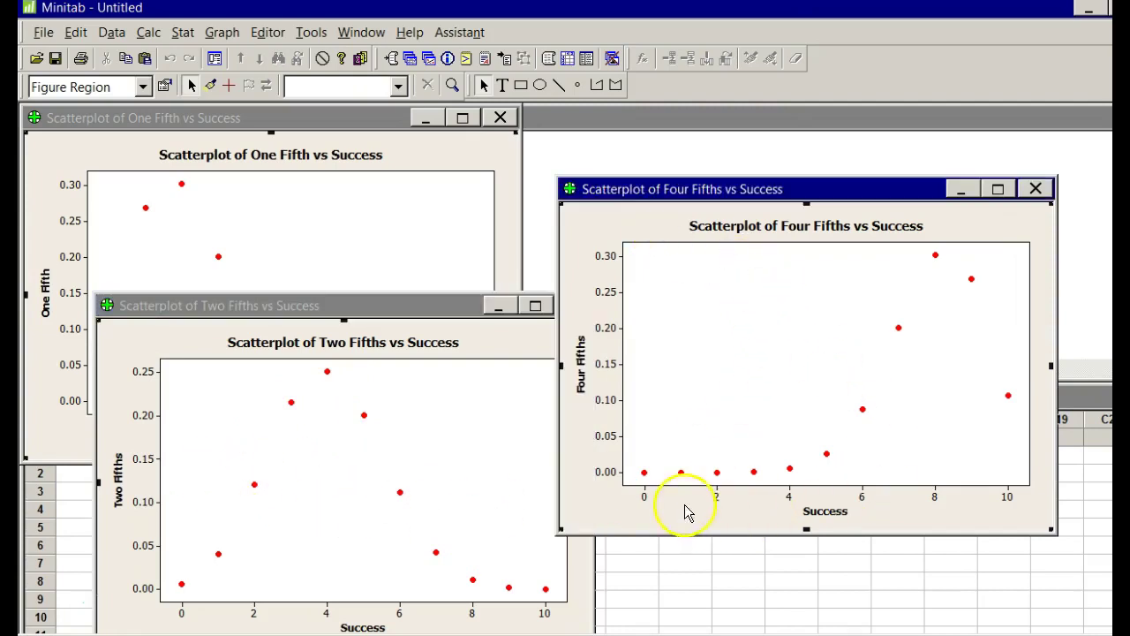